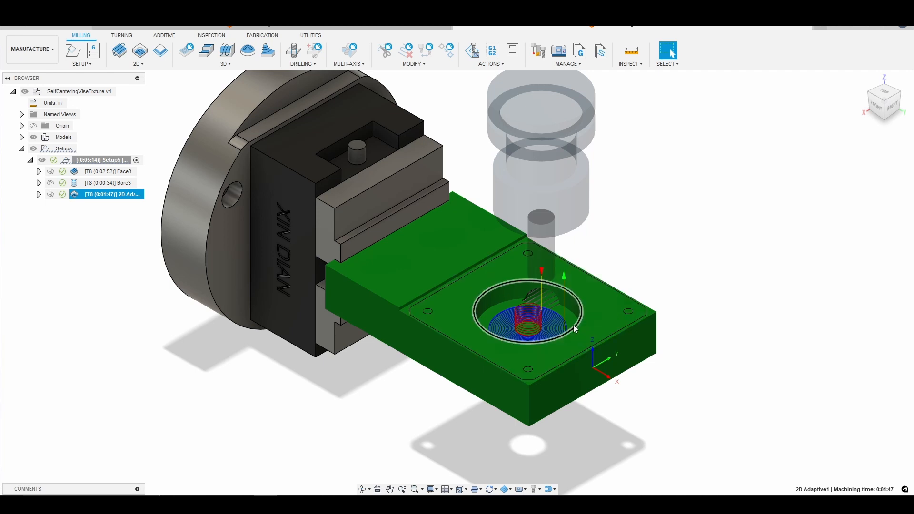
Examine the 2D Adaptive toolpath inside the plate's round pocket, up close and from the home view
scroll(574, 325, up, 3)
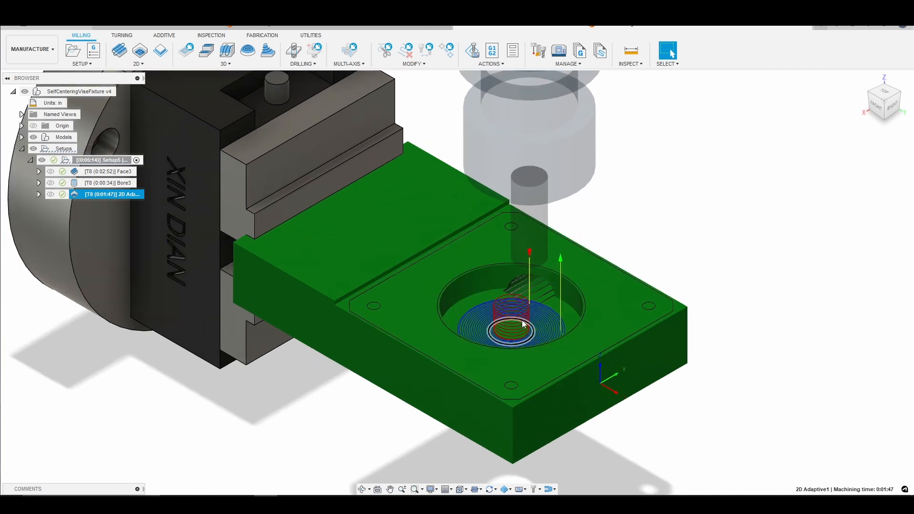
scroll(528, 292, up, 1)
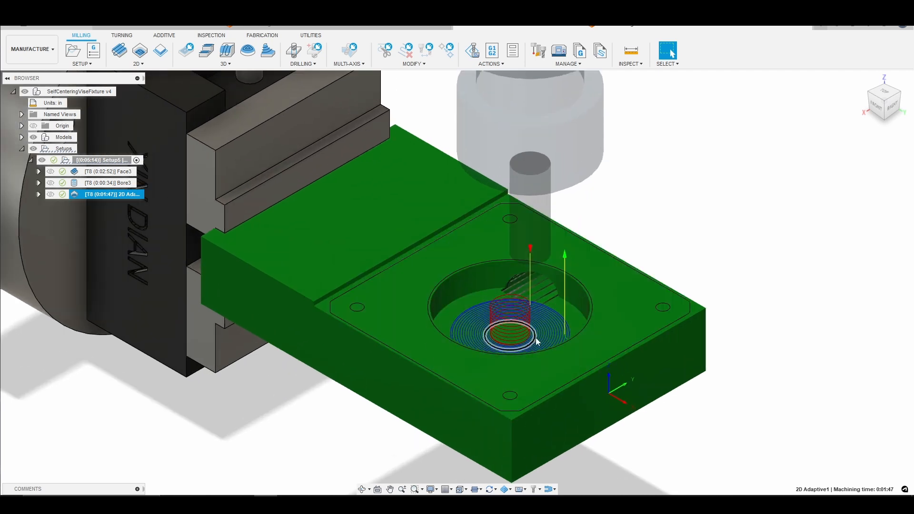
scroll(495, 302, down, 2)
scroll(505, 307, up, 2)
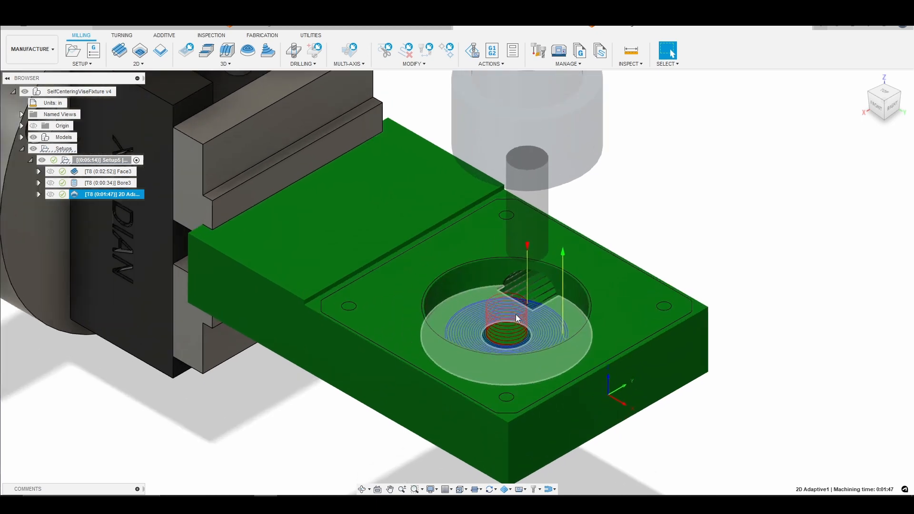
scroll(516, 315, down, 3)
scroll(517, 318, down, 2)
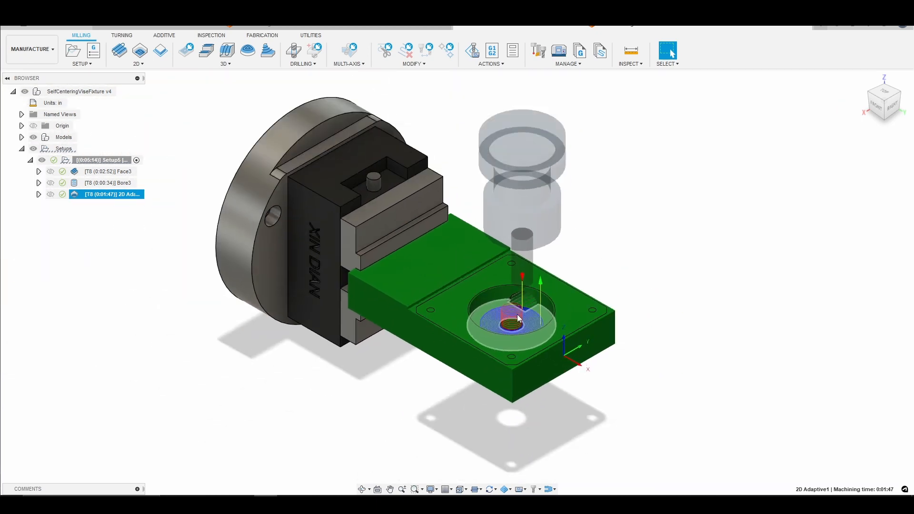
click(884, 101)
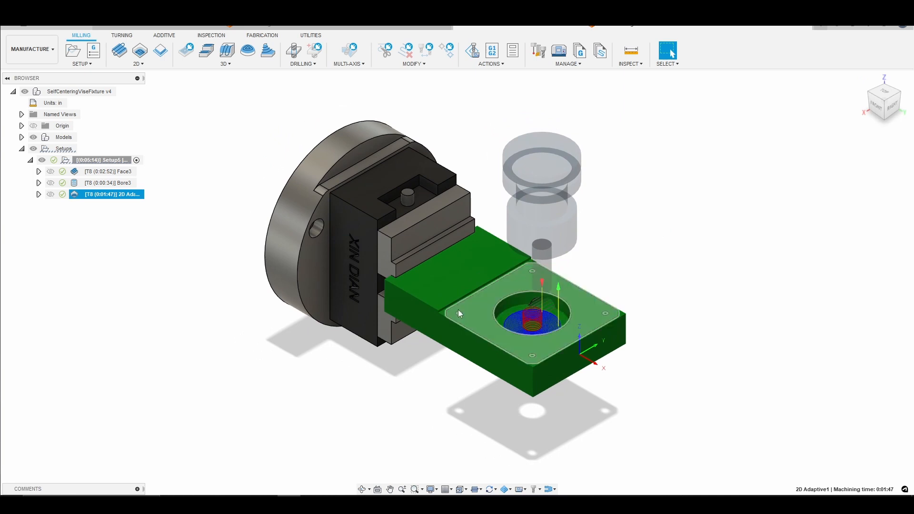
Create a 2D Contour operation with tool 8, the 3/8" gorilla silverback end mill from the 770m+ library, at 8000 rpm spindle speed
click(142, 64)
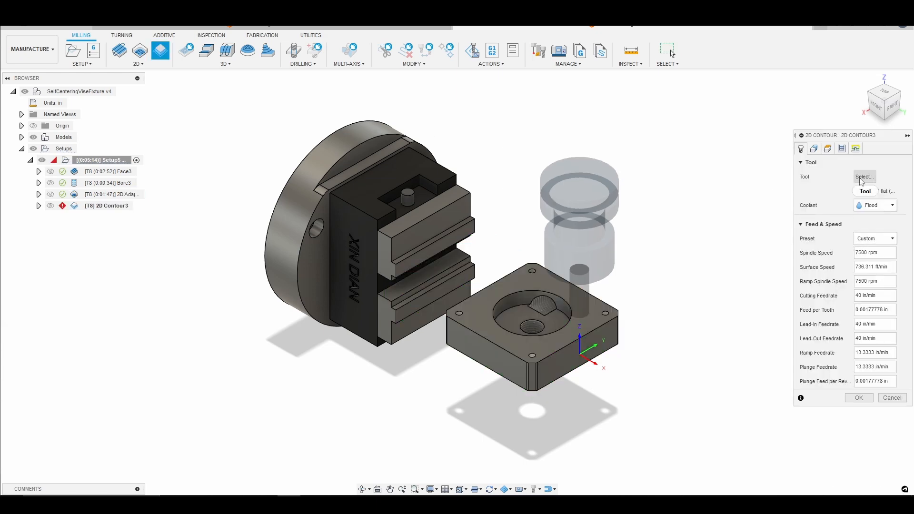
click(860, 177)
double_click(40, 118)
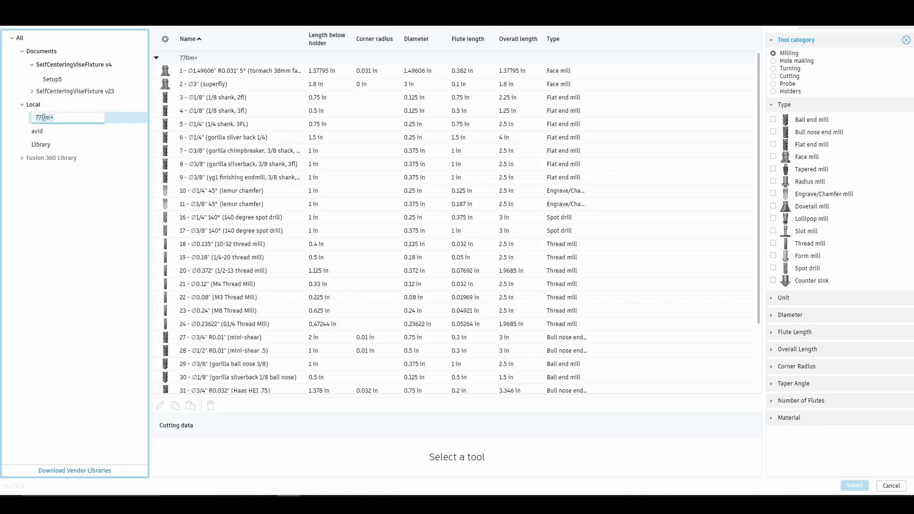
click(243, 167)
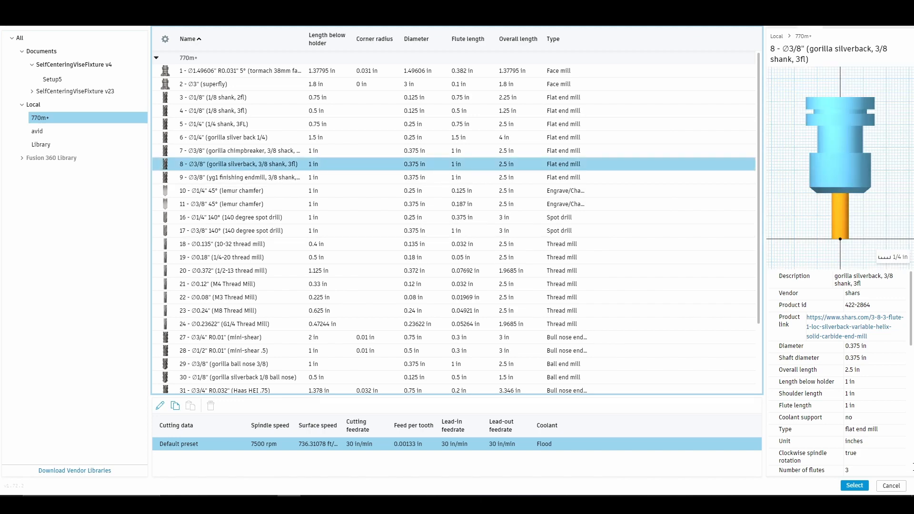
click(853, 486)
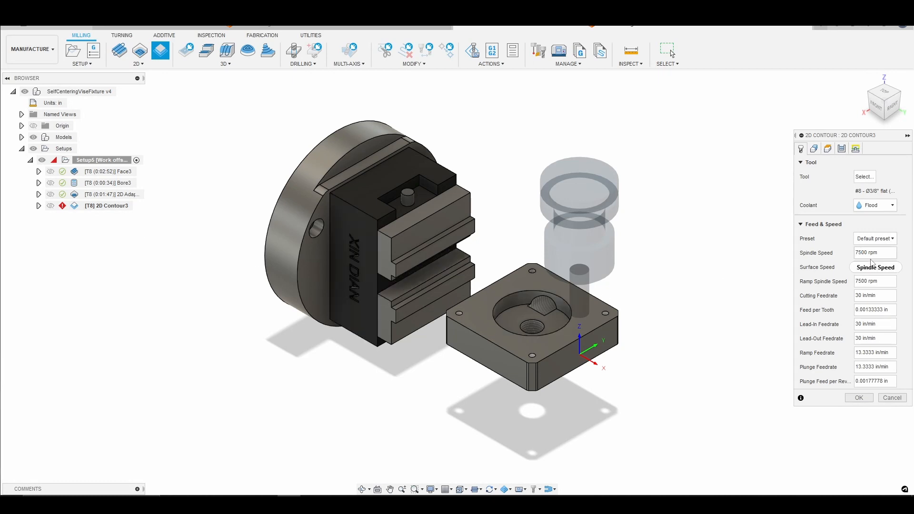
key(BackSpace)
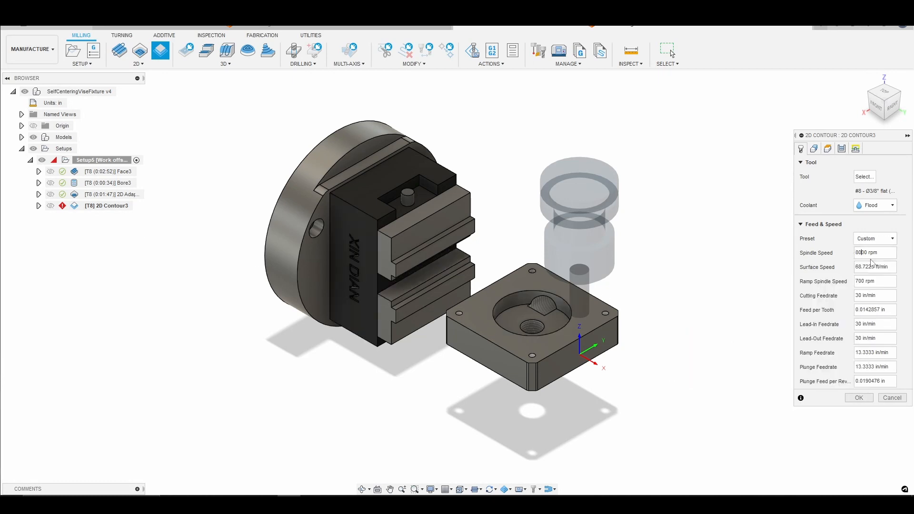
key(Return)
Select the circular bottom edge of the plate's large round pocket as the contour to machine
click(815, 149)
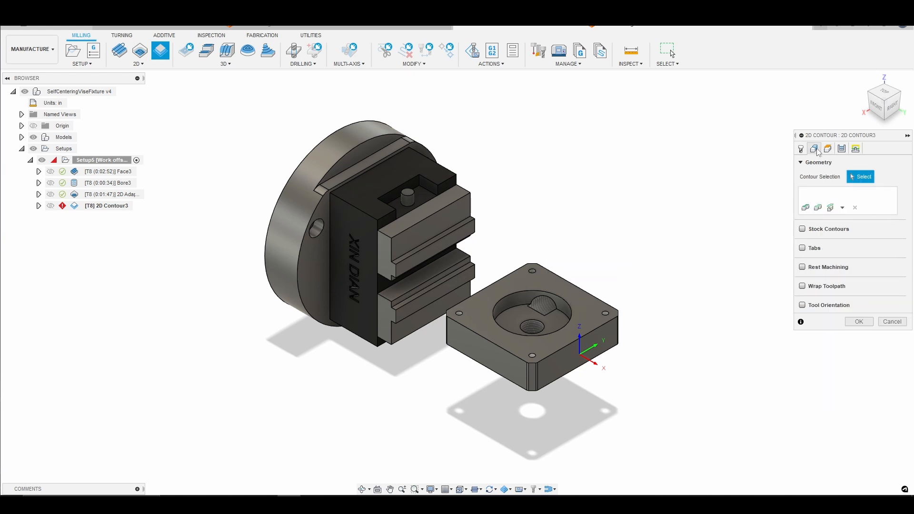
scroll(699, 233, up, 3)
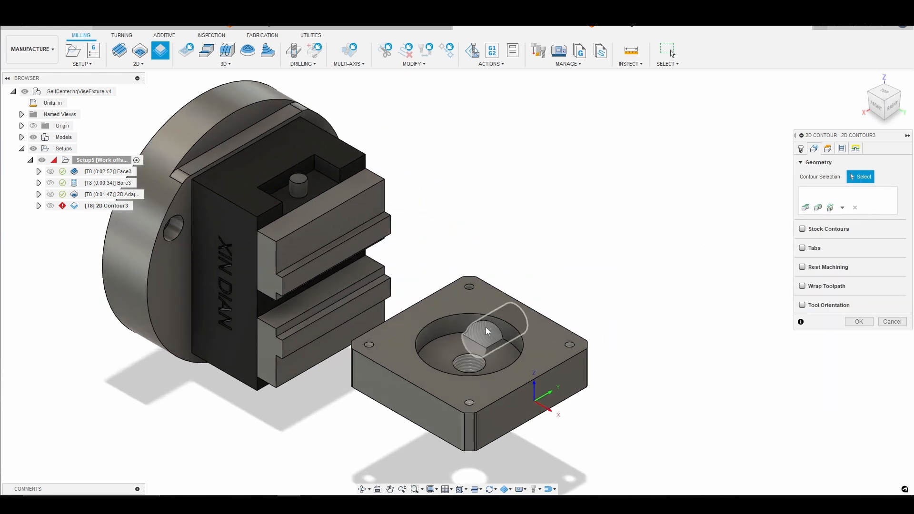
click(454, 336)
scroll(457, 337, up, 3)
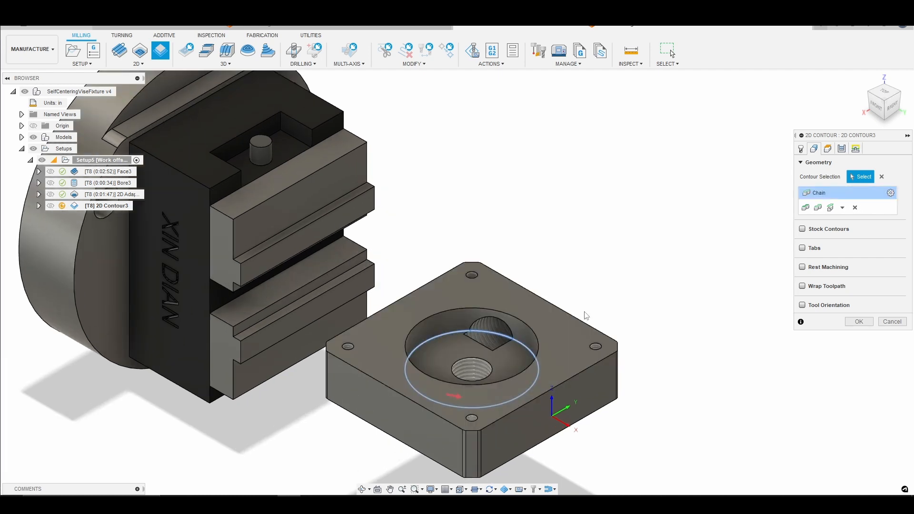
Set the 2D Contour's top height to reference the model top
click(828, 150)
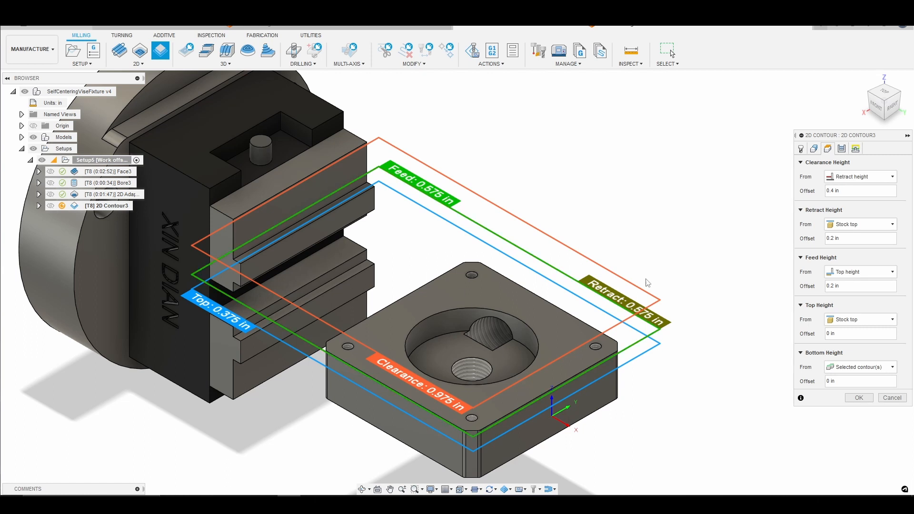
click(859, 319)
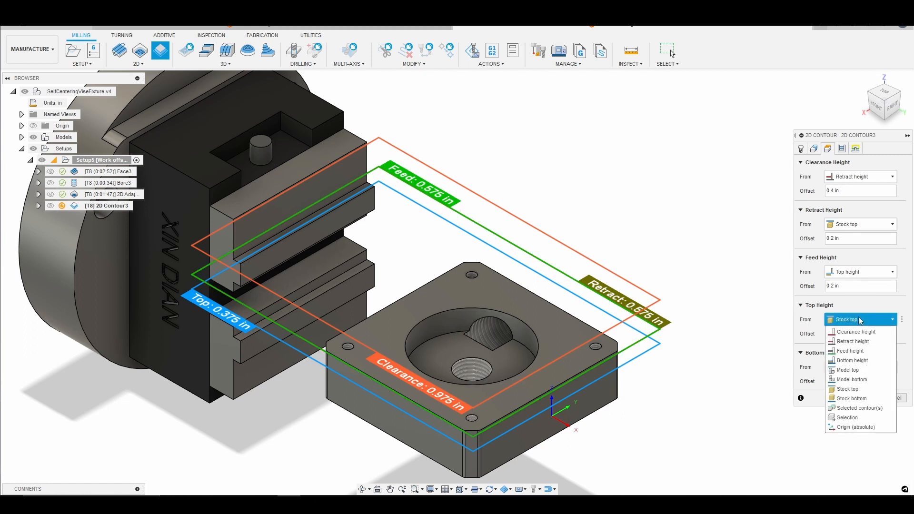
click(872, 367)
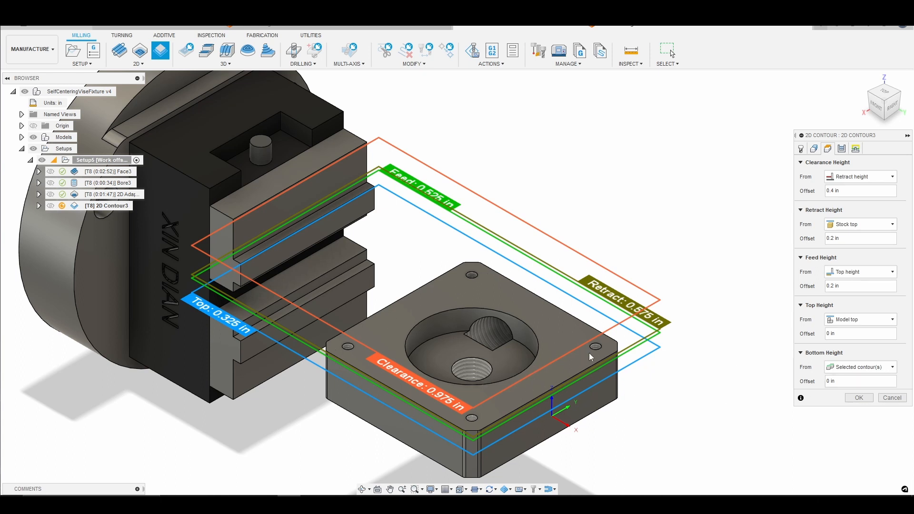
Enable roughing passes for the 2D Contour with a maximum stepover of 0.1875 in
click(841, 149)
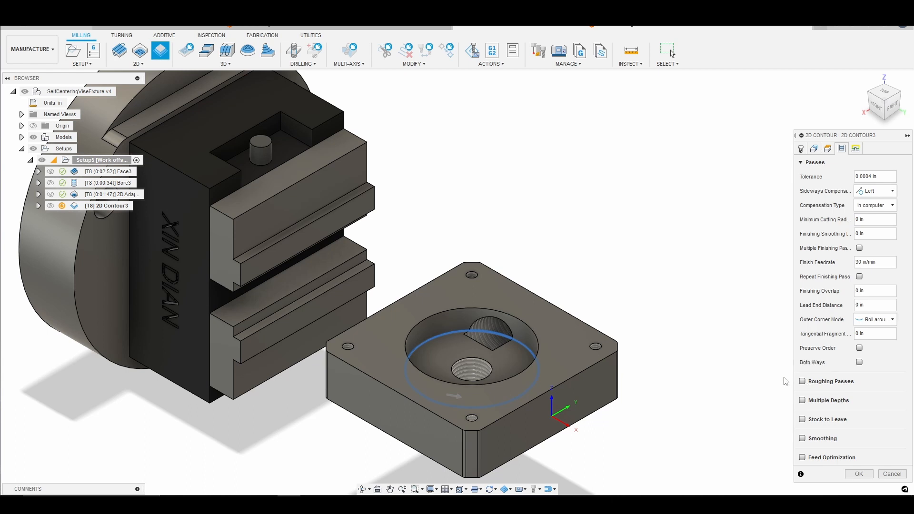
click(802, 381)
scroll(595, 373, up, 1)
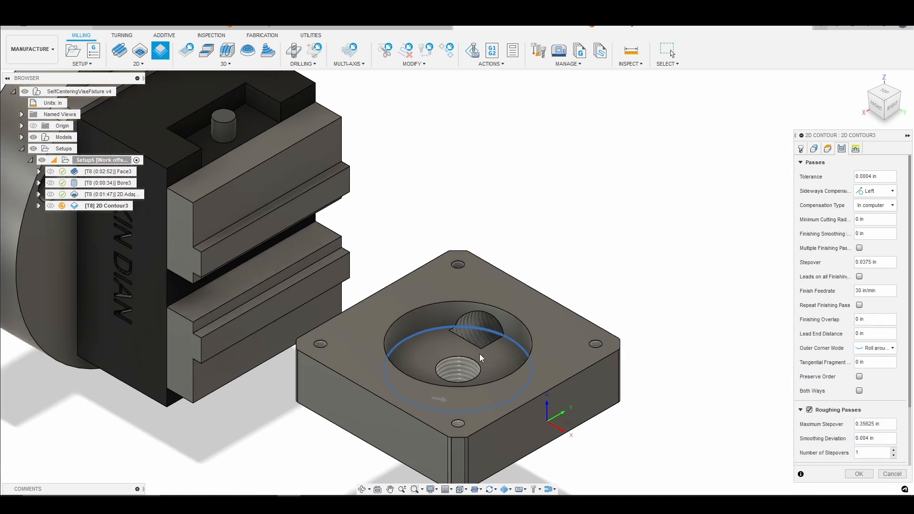
scroll(479, 353, up, 1)
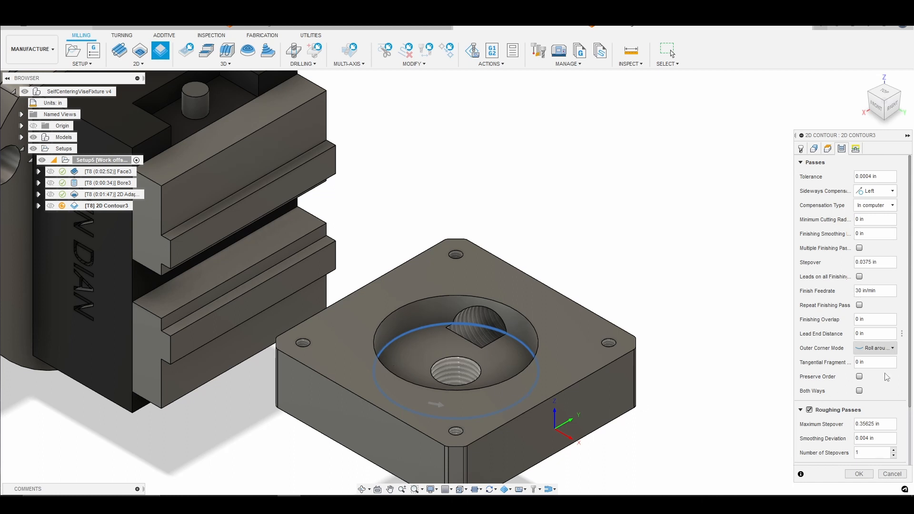
click(872, 424)
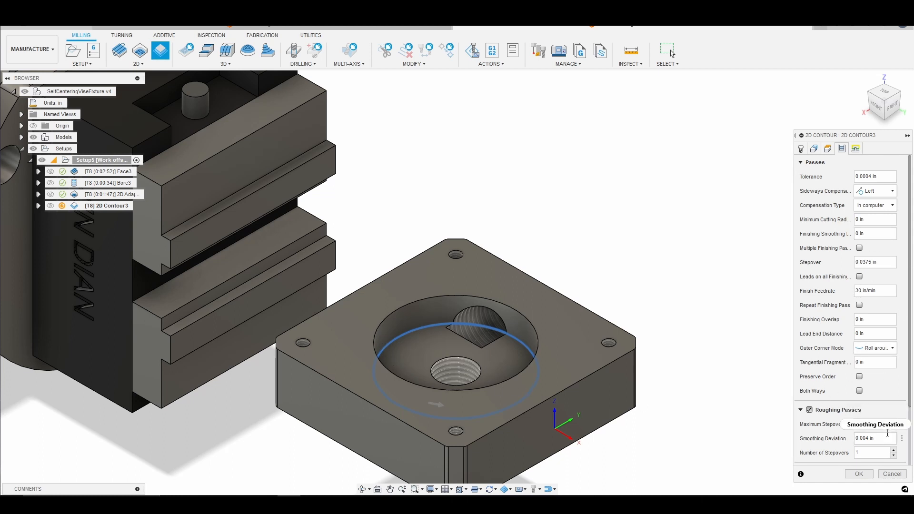
mouse_move(887, 433)
text(0.)
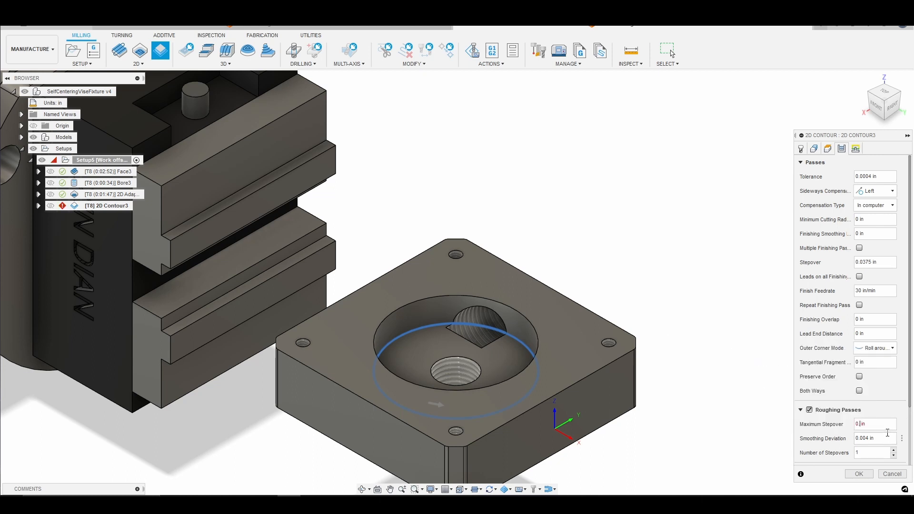
text(1875)
Adjust the number of roughing stepovers and generate the 2D Contour toolpath
click(872, 452)
click(860, 322)
click(855, 148)
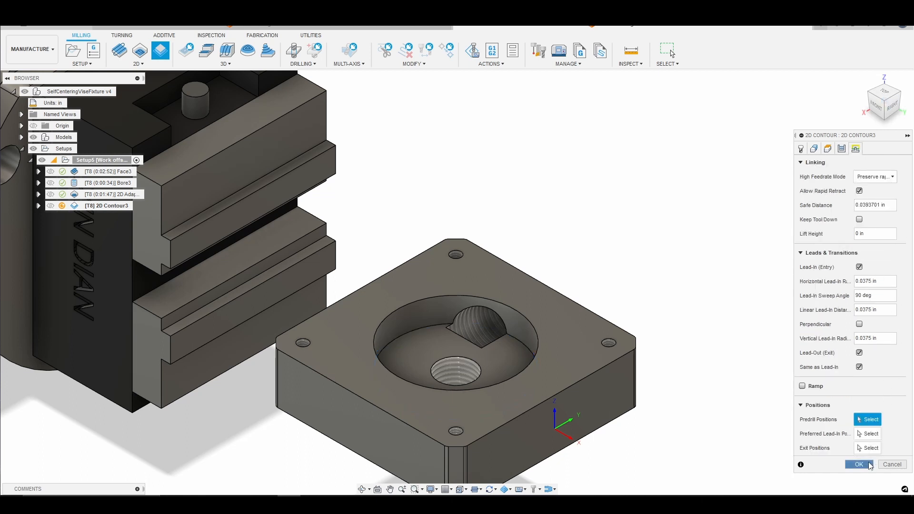
click(860, 465)
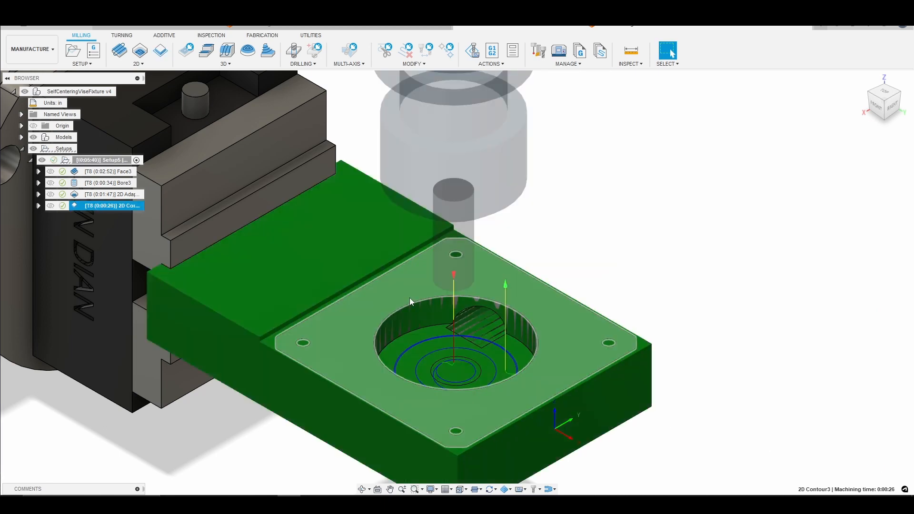
Simulate the new 2D Contour operation to check the round pocket's finished wall, and exit the simulation
scroll(410, 301, up, 2)
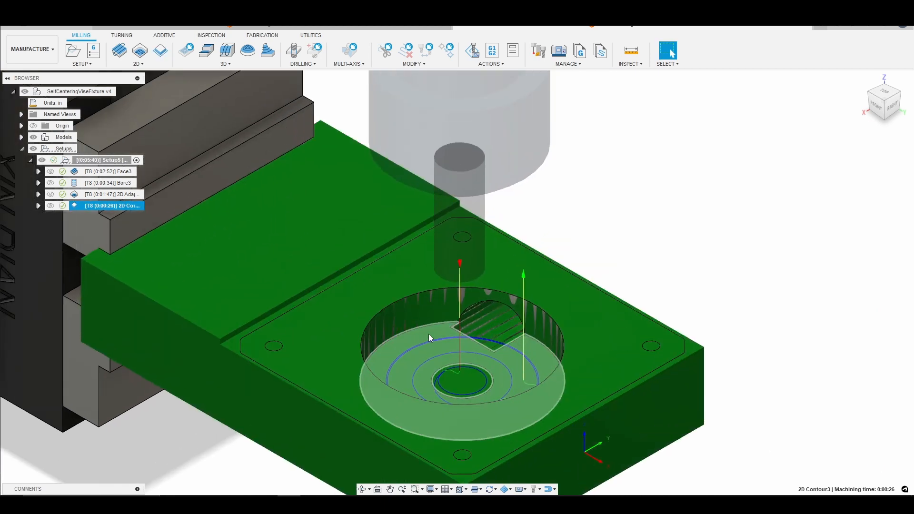
scroll(430, 341, down, 4)
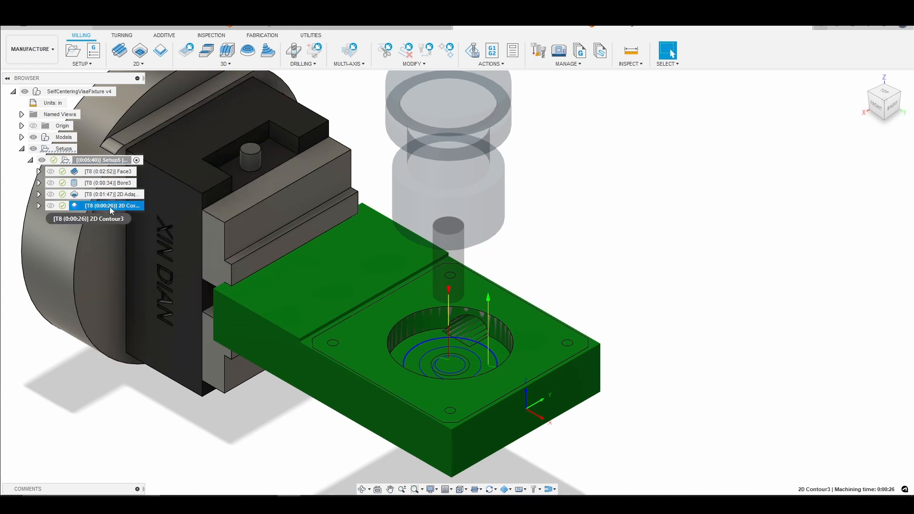
right_click(110, 206)
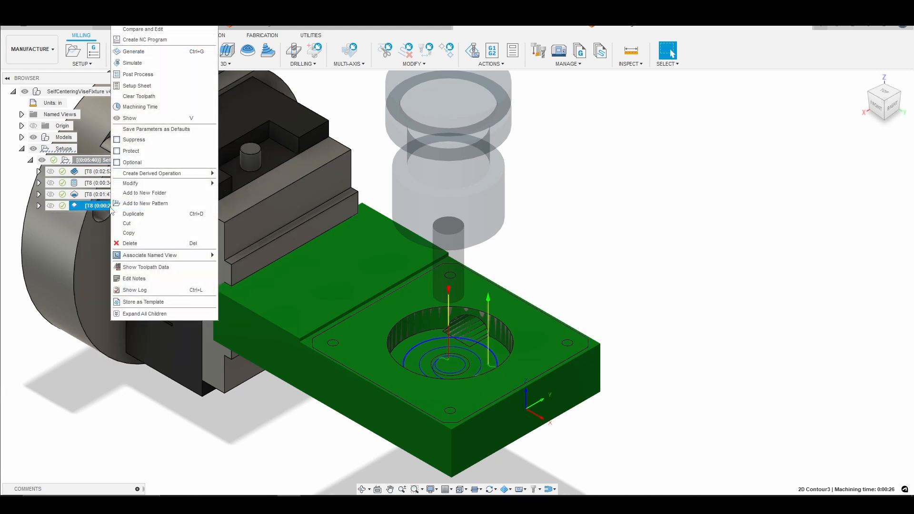
click(149, 66)
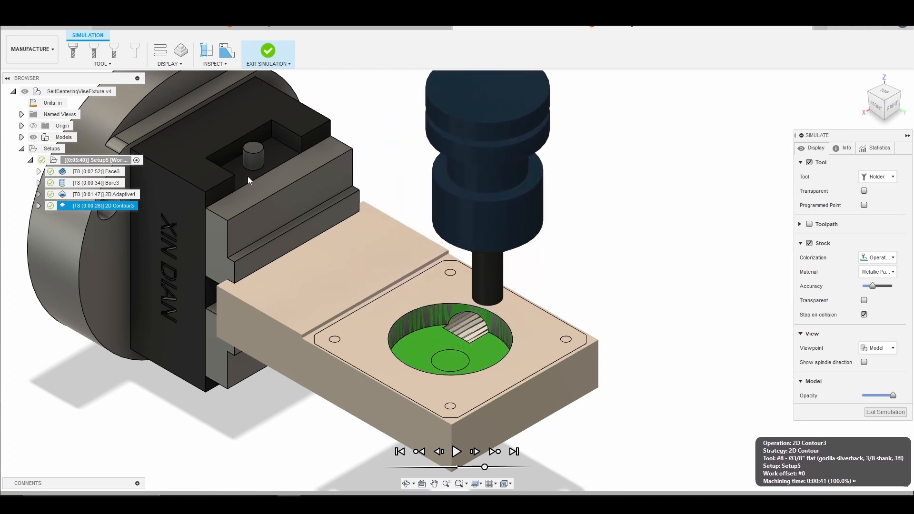
click(885, 412)
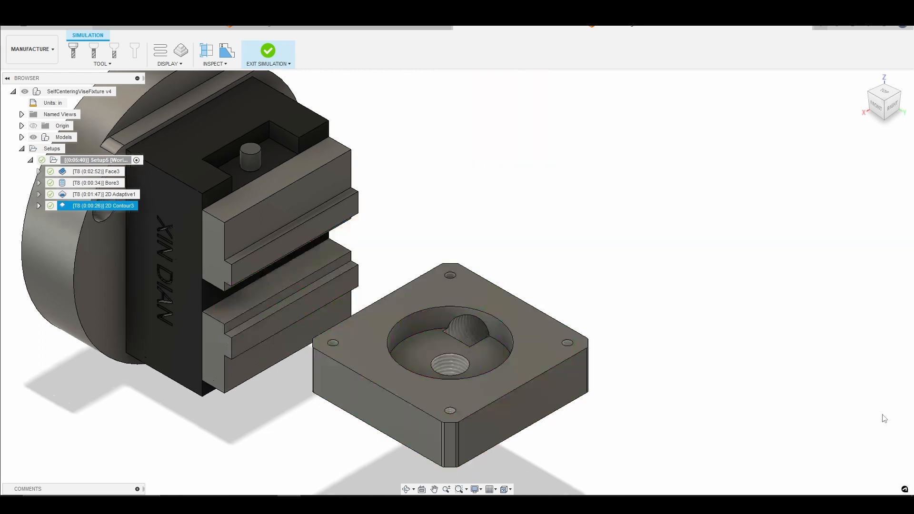
click(871, 81)
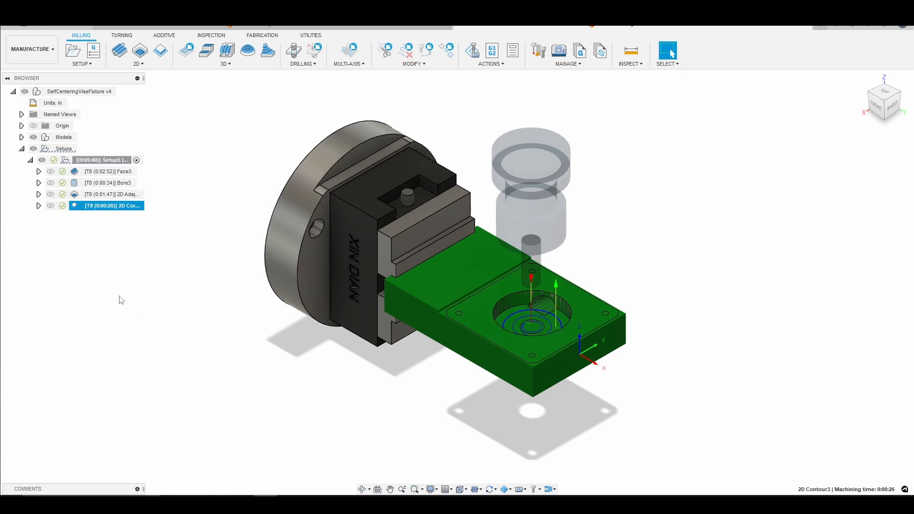
Duplicate the Bore3 operation and move the copy below the 2D Contour at the end of the setup
right_click(128, 186)
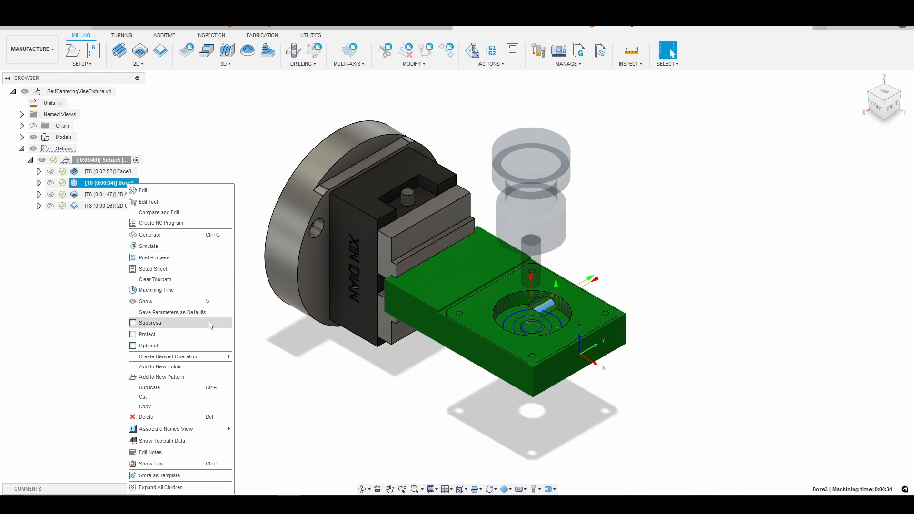
click(169, 388)
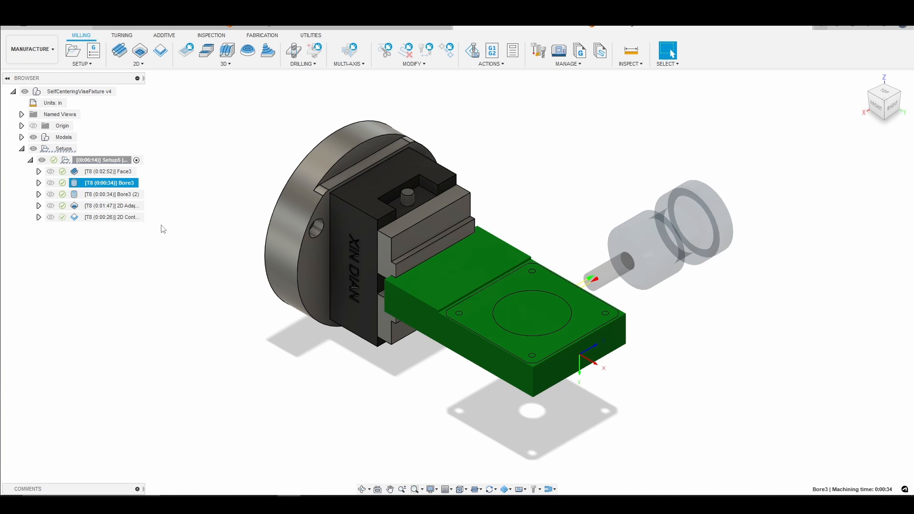
click(130, 195)
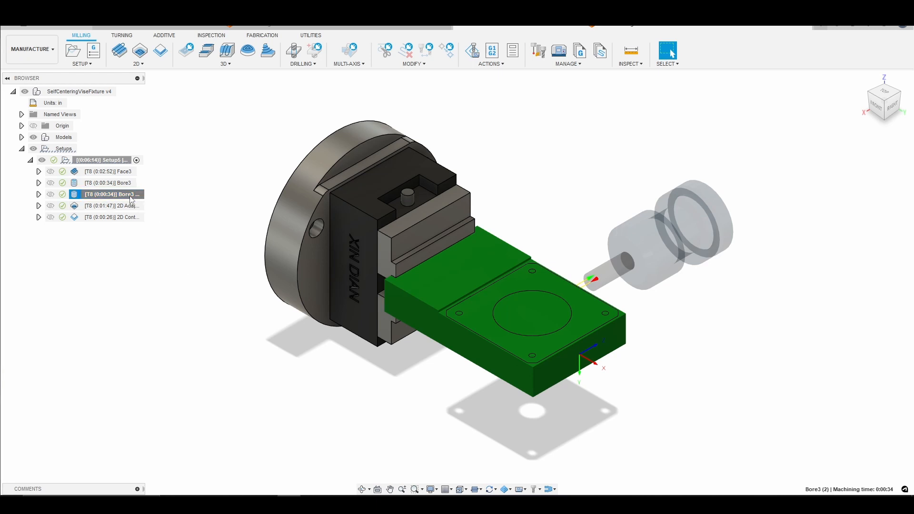
drag(131, 200, 128, 228)
Edit the duplicated bore operation and turn off its custom tool orientation
double_click(136, 217)
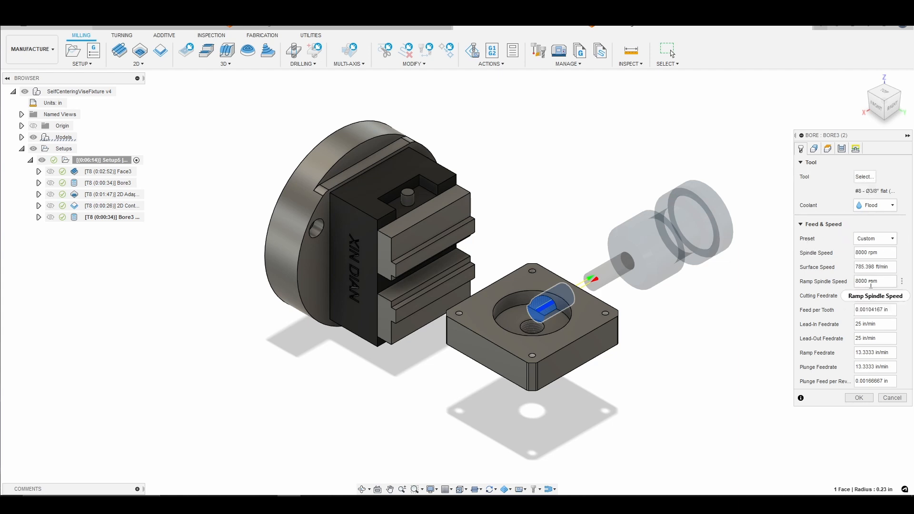
click(813, 149)
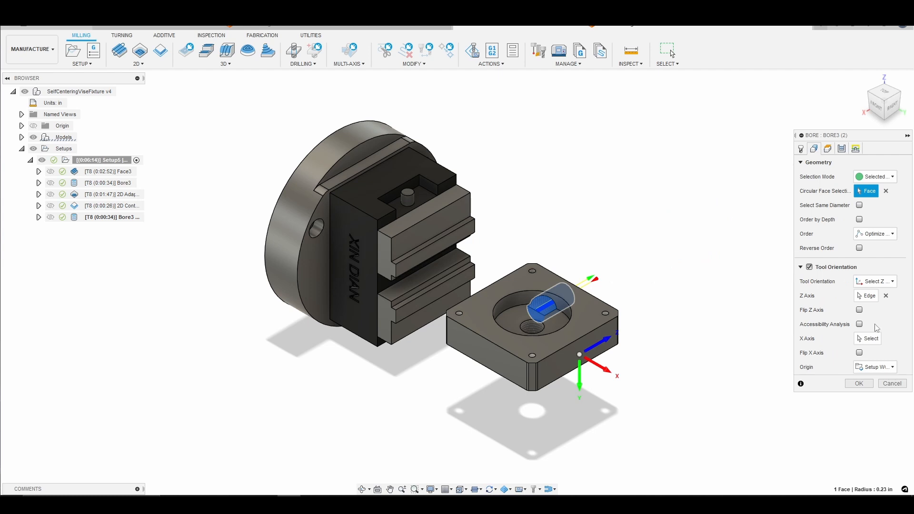
click(810, 267)
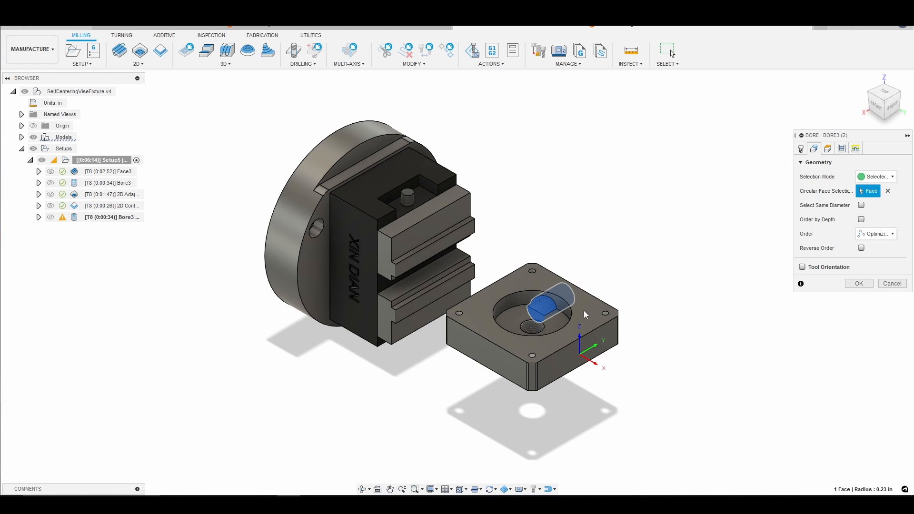
Replace the duplicated bore's circular face selection with the wall of the vertical threaded hole in the pocket floor
scroll(547, 310, up, 2)
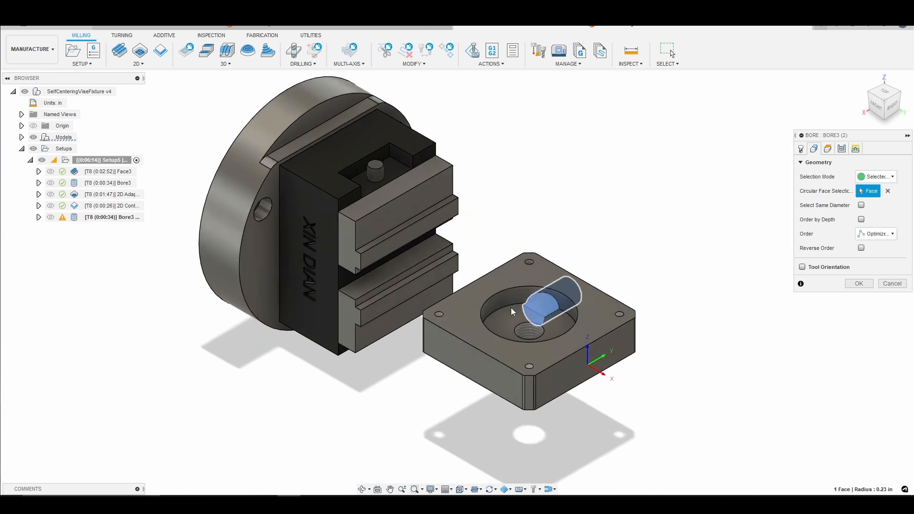
click(887, 191)
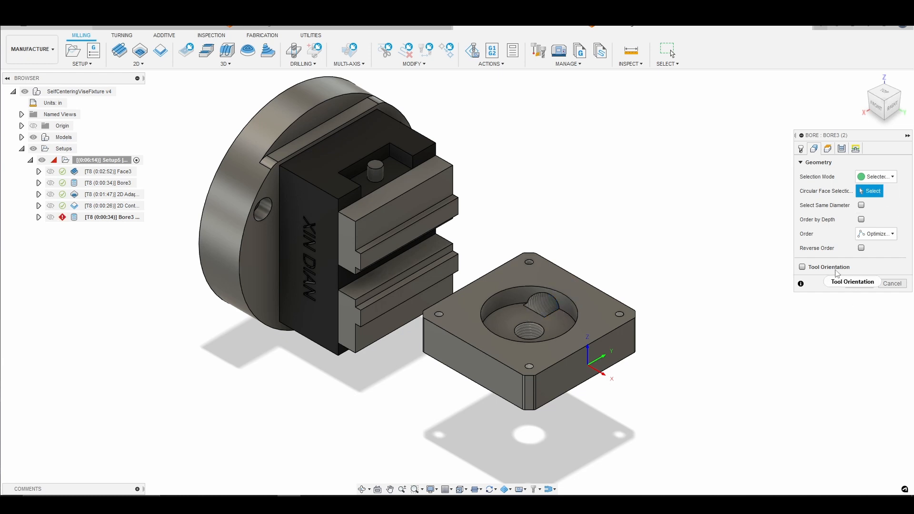
click(527, 327)
scroll(533, 333, up, 3)
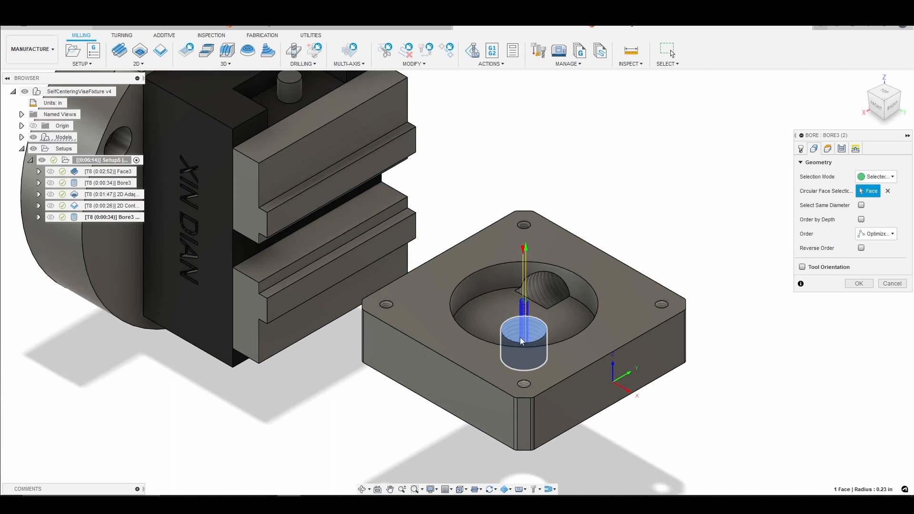
scroll(522, 341, down, 2)
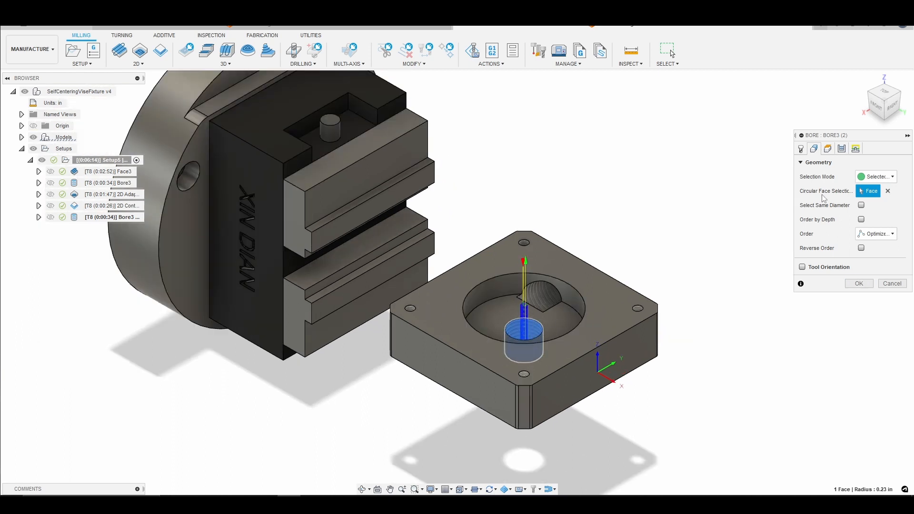
Set the bore's top height from Selection, using the round pocket's floor face as the top reference
click(828, 149)
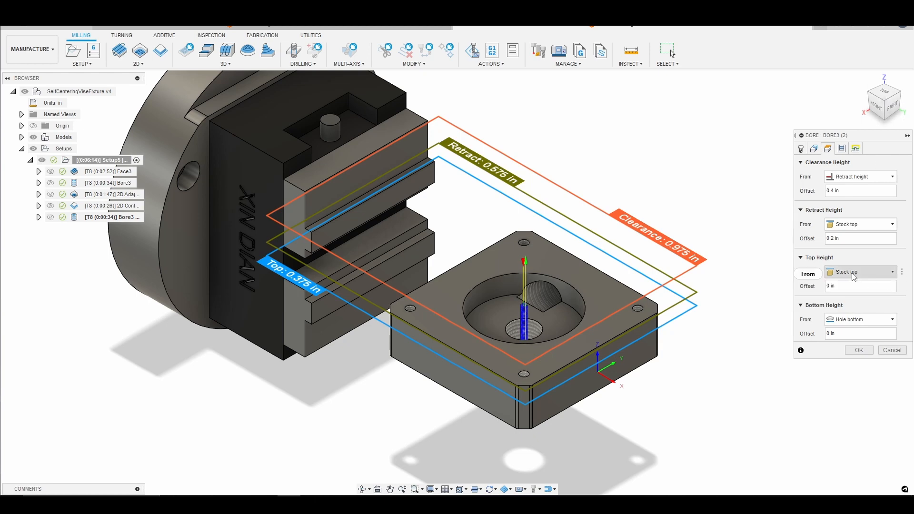
mouse_move(859, 279)
scroll(501, 316, up, 2)
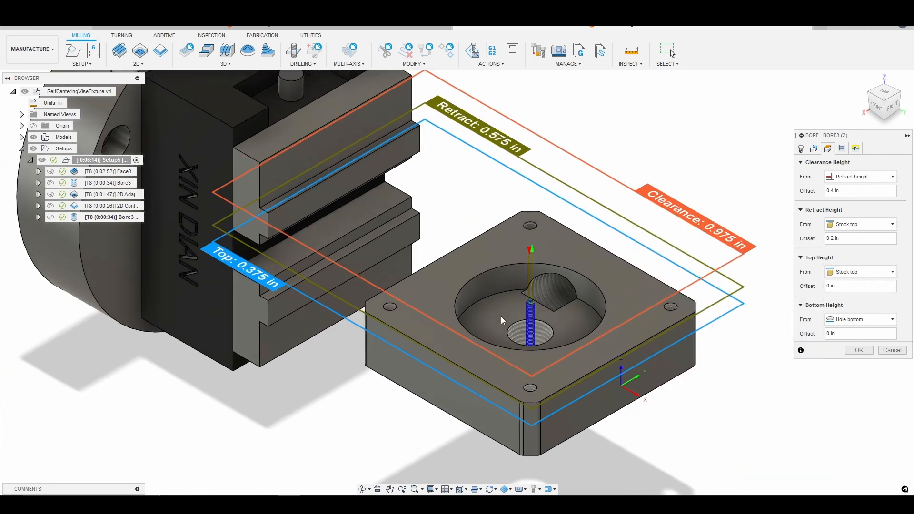
scroll(542, 307, up, 2)
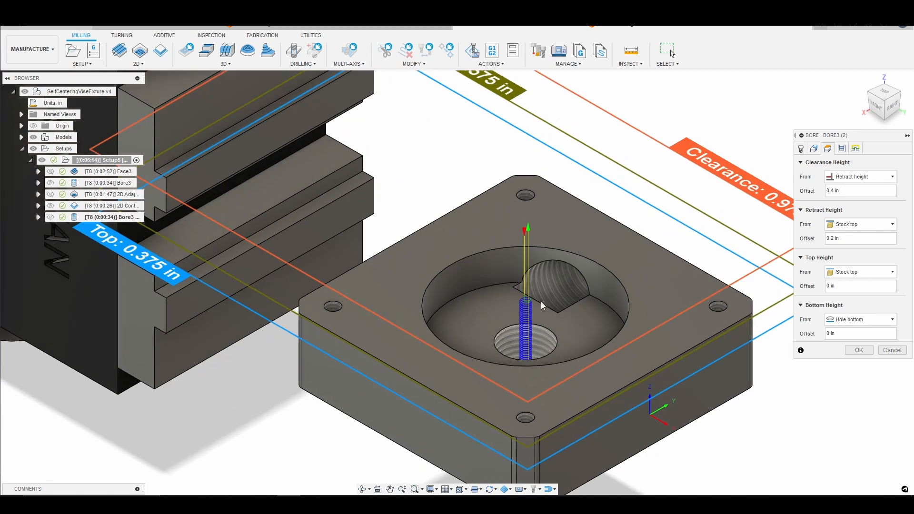
scroll(520, 319, up, 2)
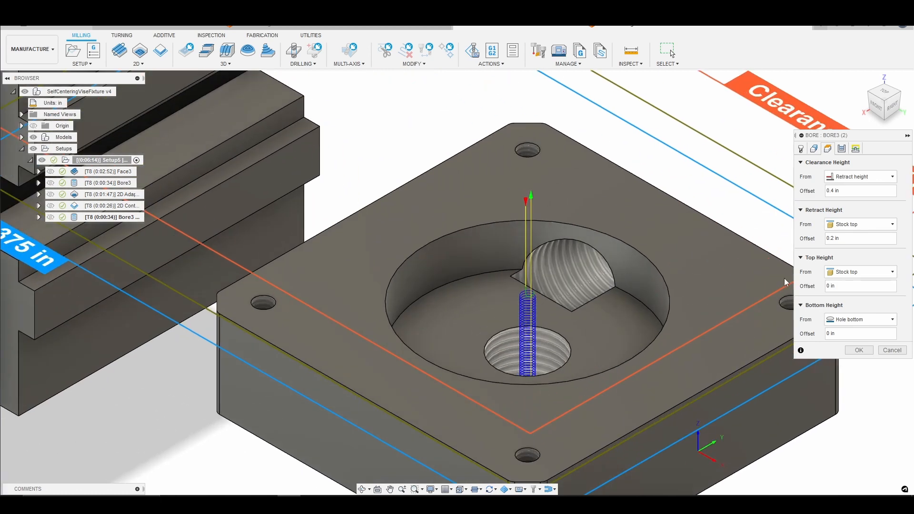
click(362, 490)
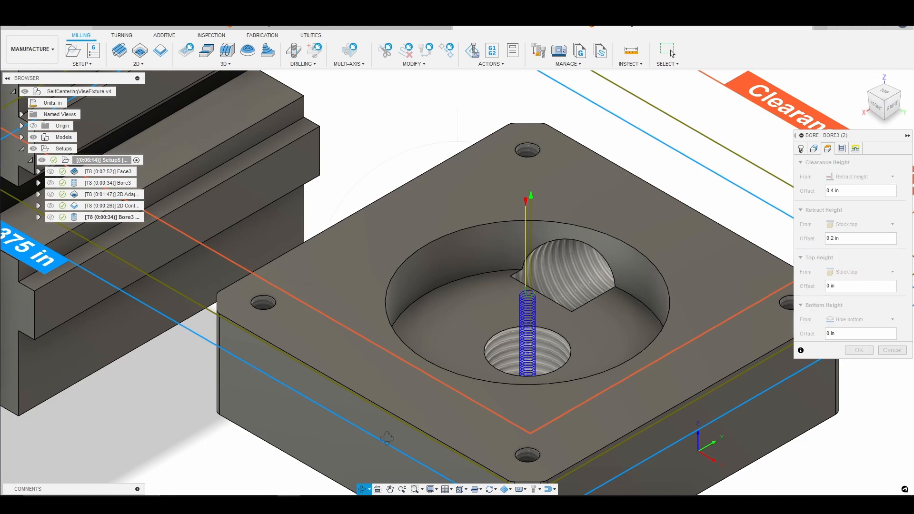
mouse_move(387, 436)
mouse_down()
mouse_move(386, 408)
mouse_move(388, 440)
mouse_up()
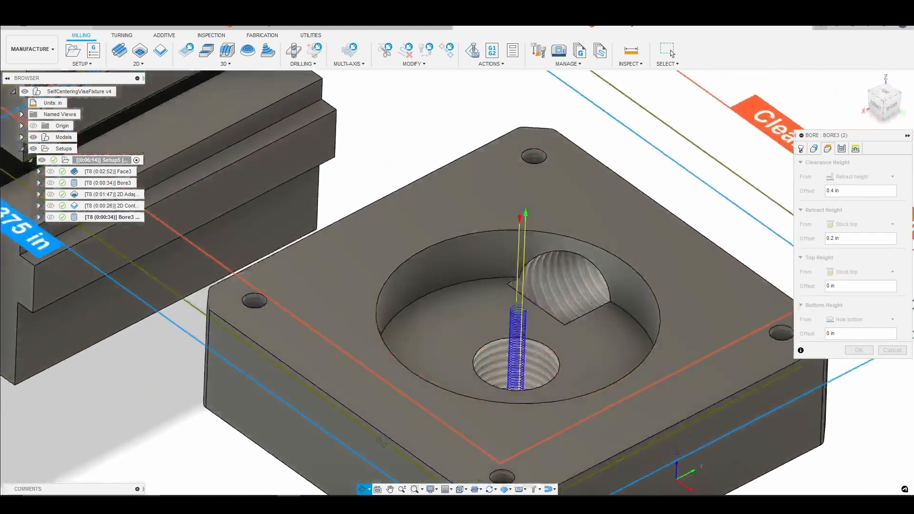
key(Escape)
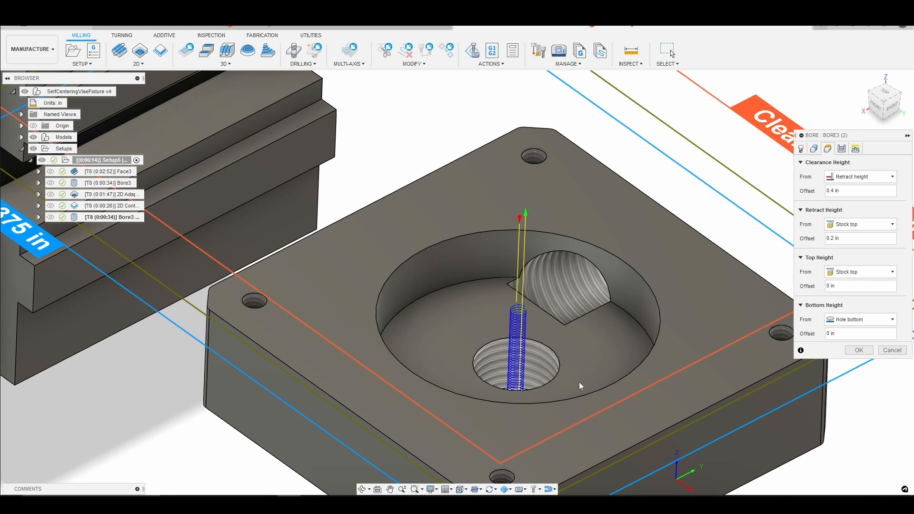
click(889, 275)
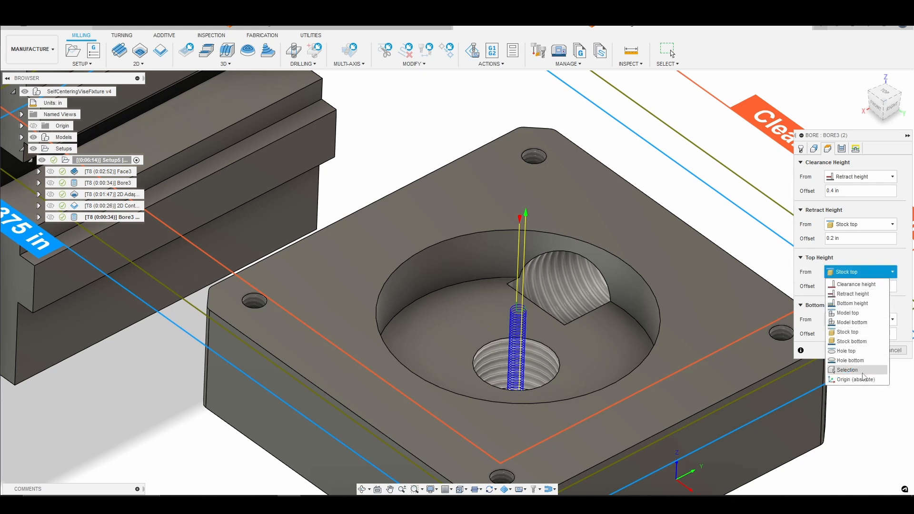
click(847, 369)
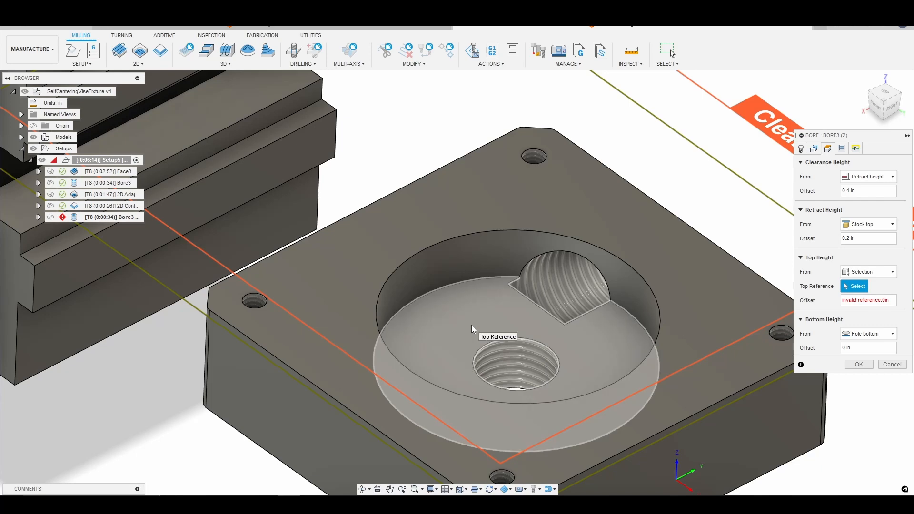
click(471, 326)
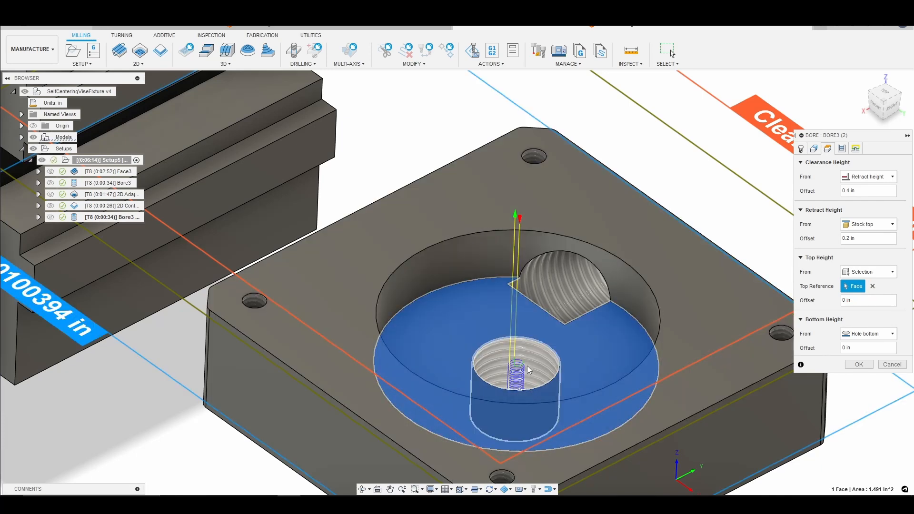
Review the bore's passes and linking settings, and accept the operation to generate its toolpath
click(842, 149)
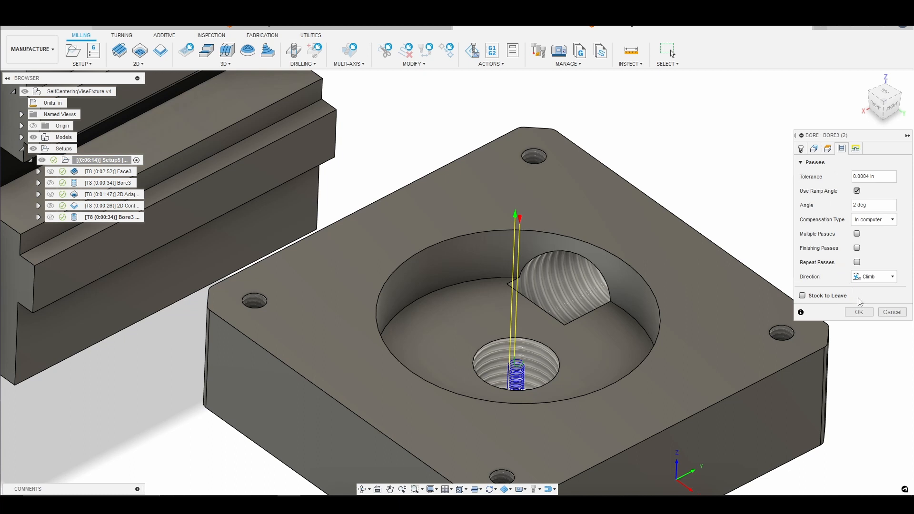
click(856, 149)
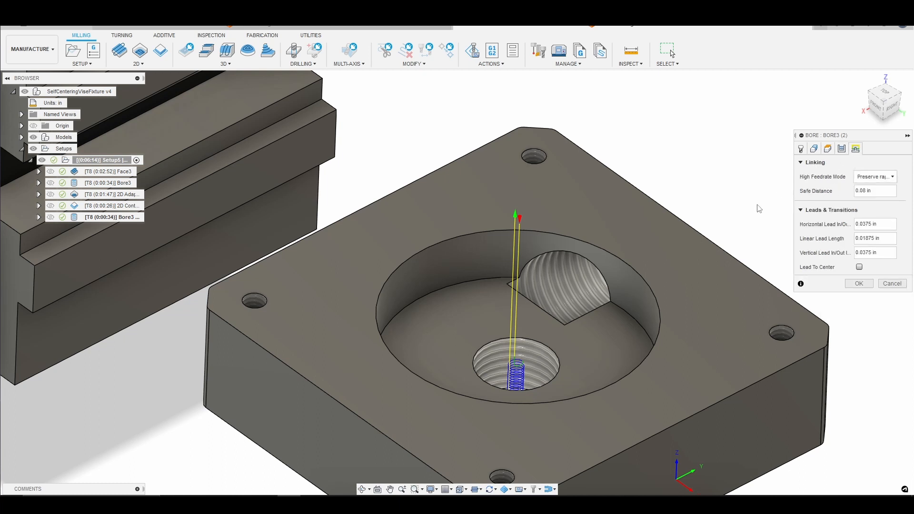
click(867, 289)
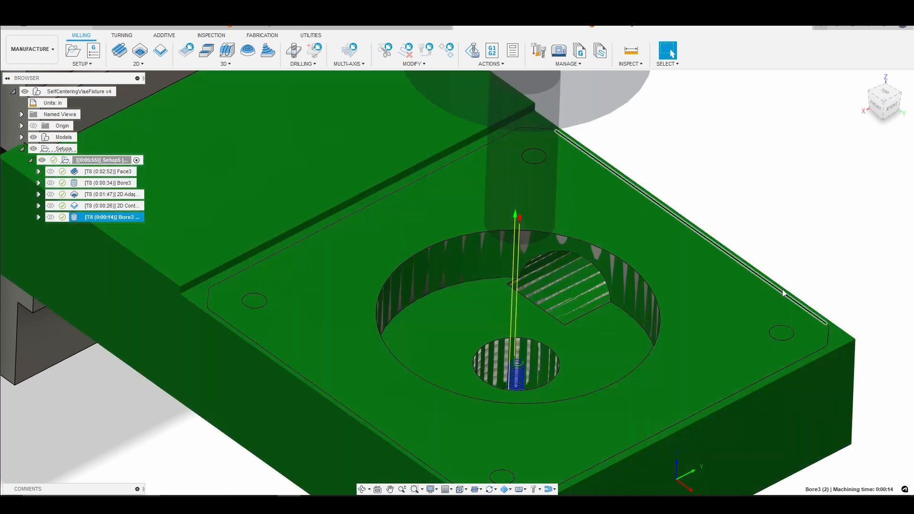
Simulate the second bore operation, inspect the machined hole and the underside of the stock, and exit the simulation
scroll(781, 290, down, 5)
scroll(510, 195, down, 4)
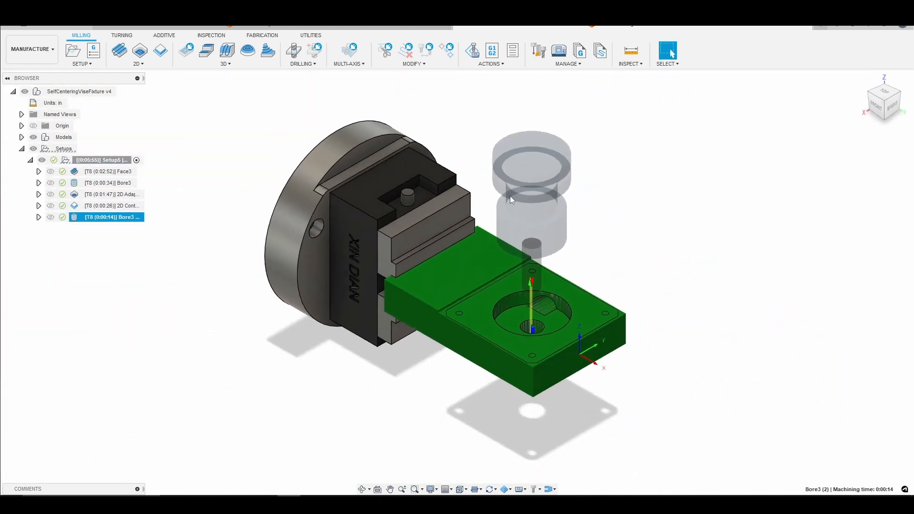
right_click(126, 218)
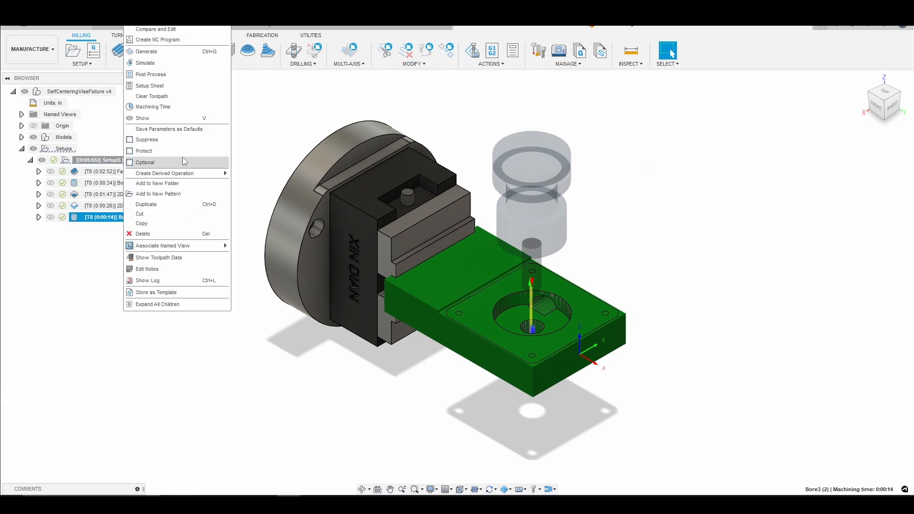
click(169, 65)
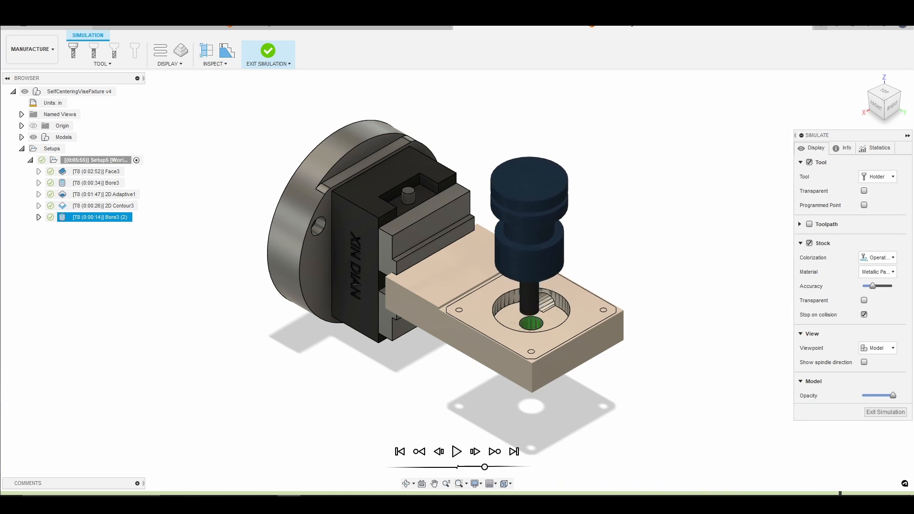
click(407, 485)
drag(434, 385, 478, 238)
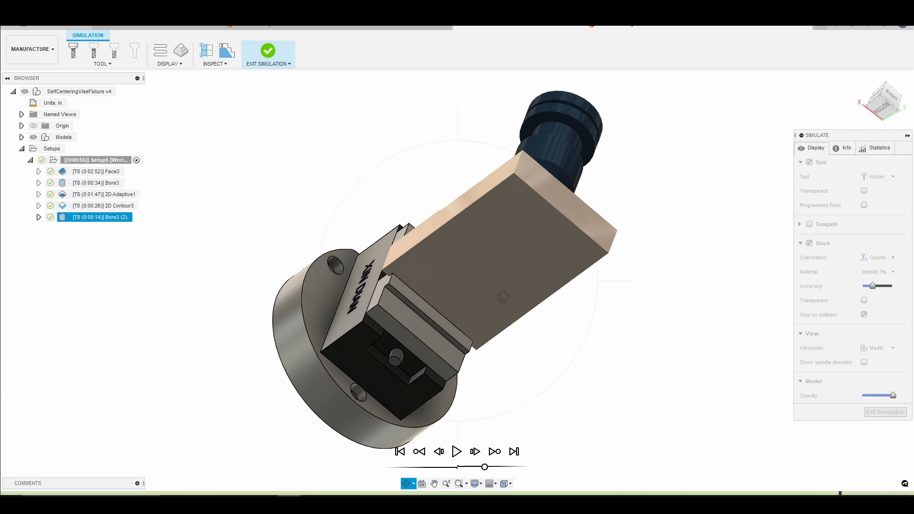
drag(388, 305, 414, 370)
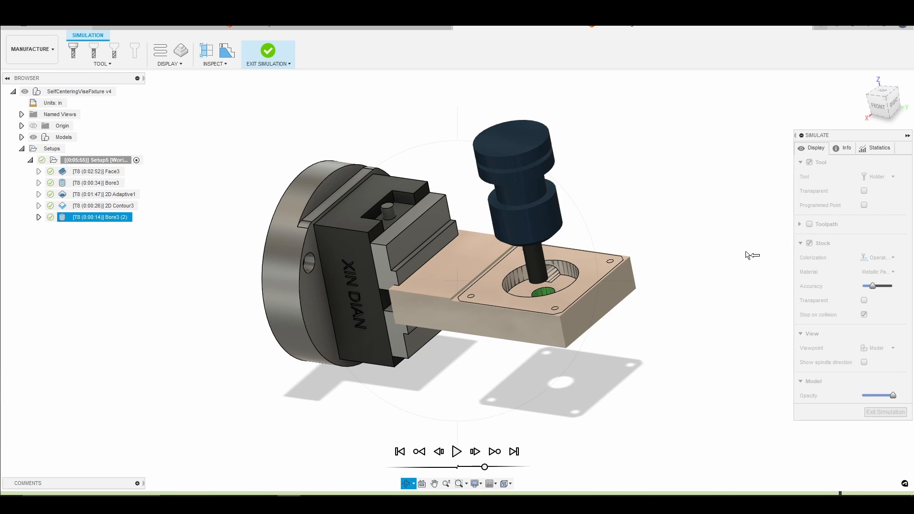
key(Escape)
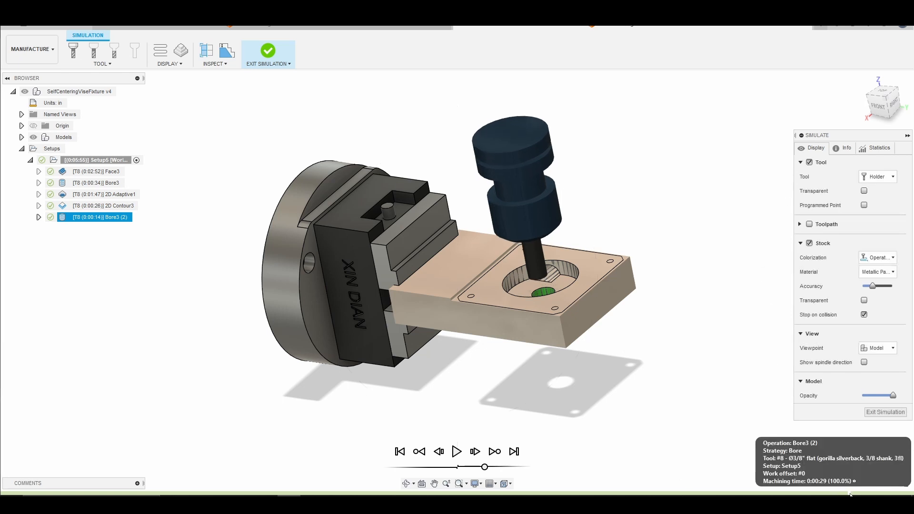
click(864, 80)
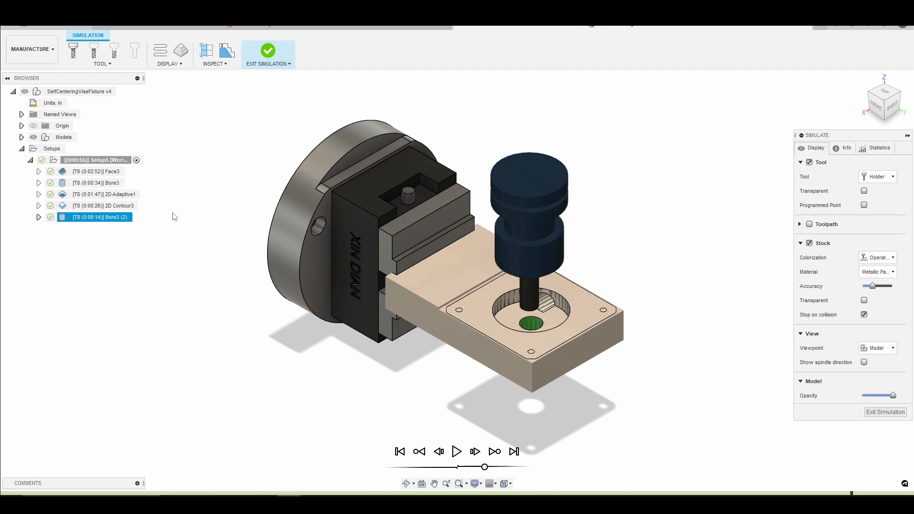
click(886, 412)
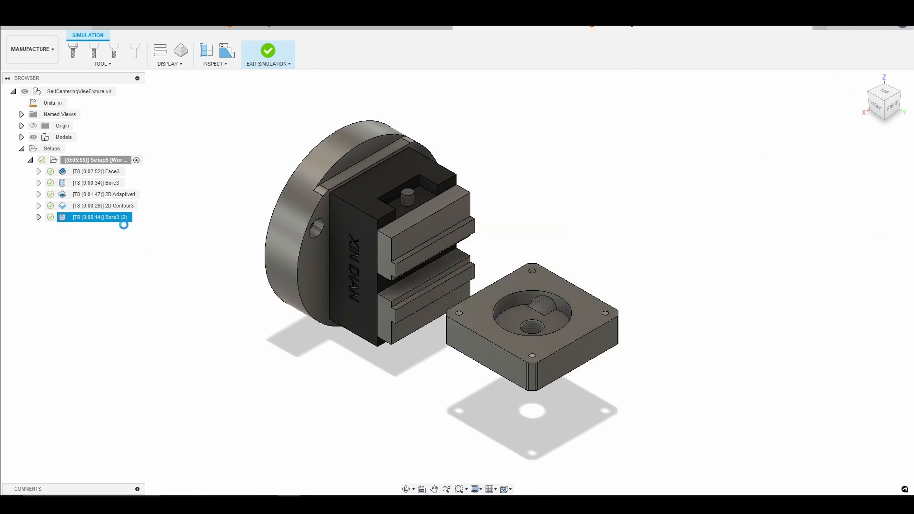
click(121, 220)
key(Return)
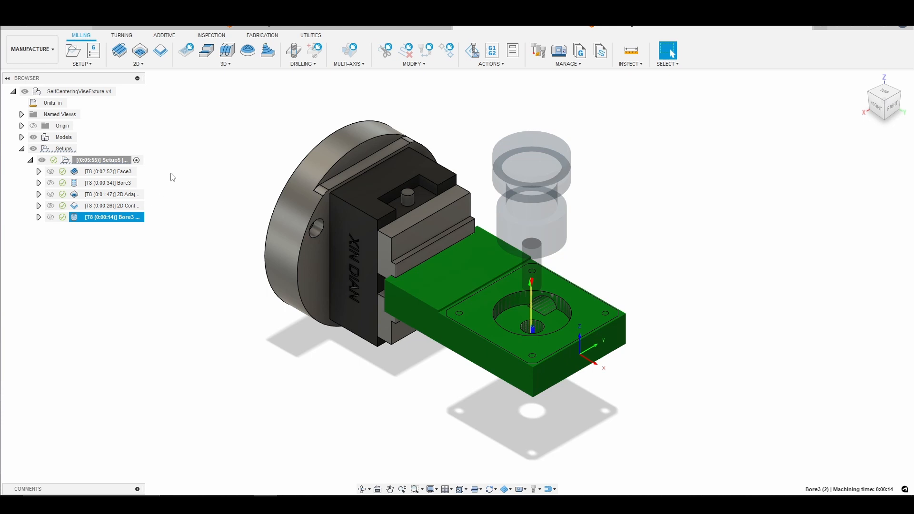
Duplicate the 2D Contour3 operation and move the copy below Bore3 (2) at the end of the setup
right_click(139, 211)
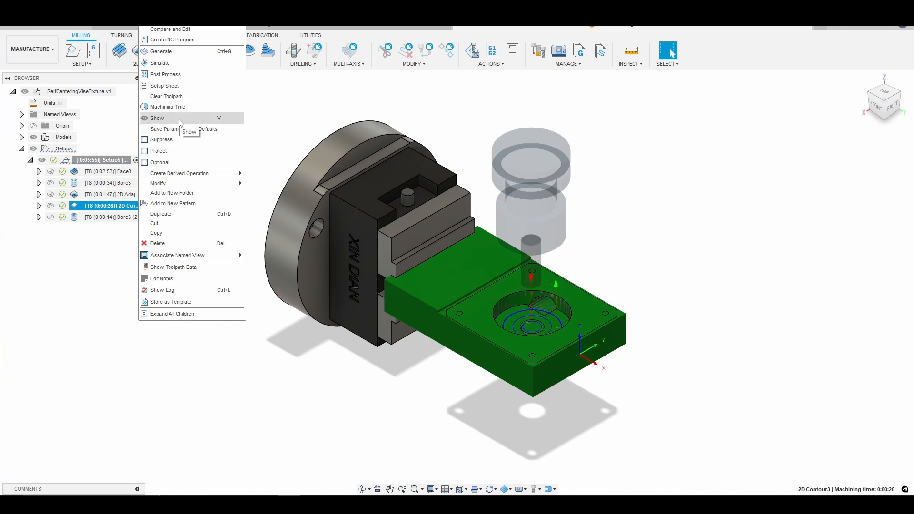
click(164, 216)
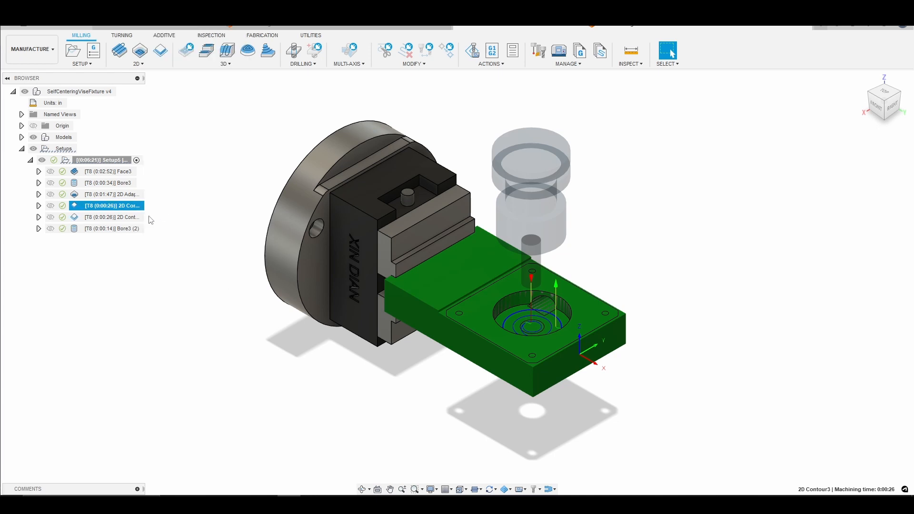
click(137, 220)
drag(134, 222, 132, 236)
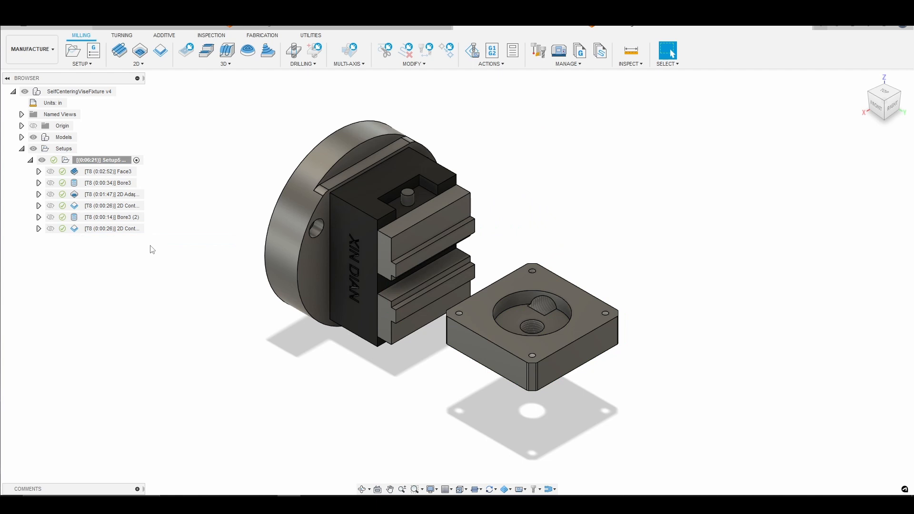
Open the duplicated 2D Contour operation for editing and clear its inherited contour selection
right_click(123, 229)
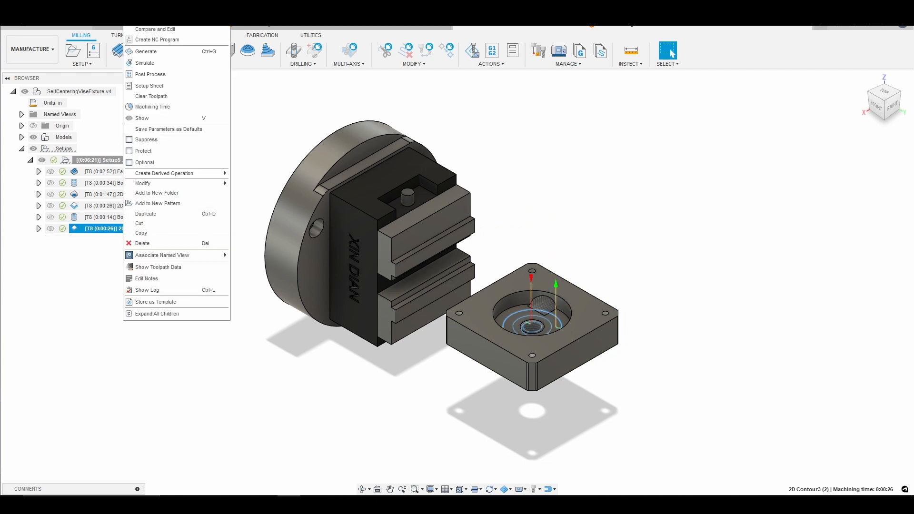
click(141, 19)
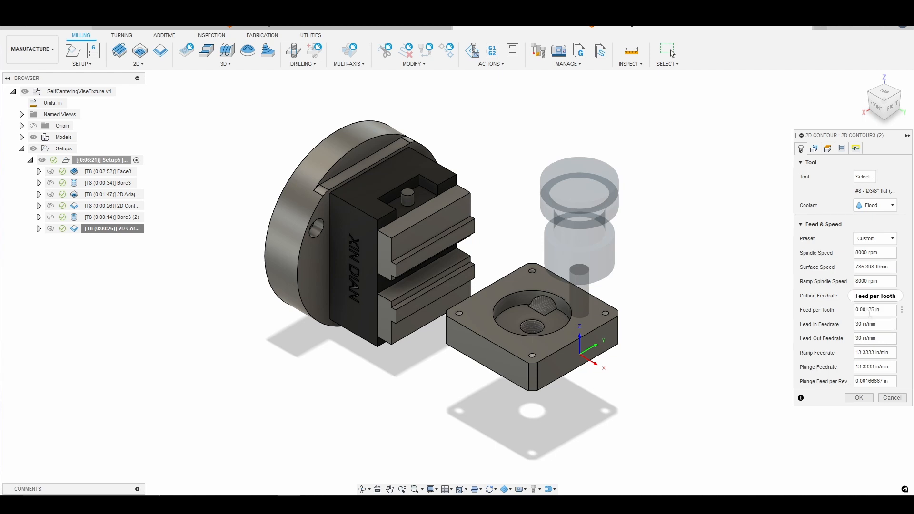
click(813, 149)
click(881, 177)
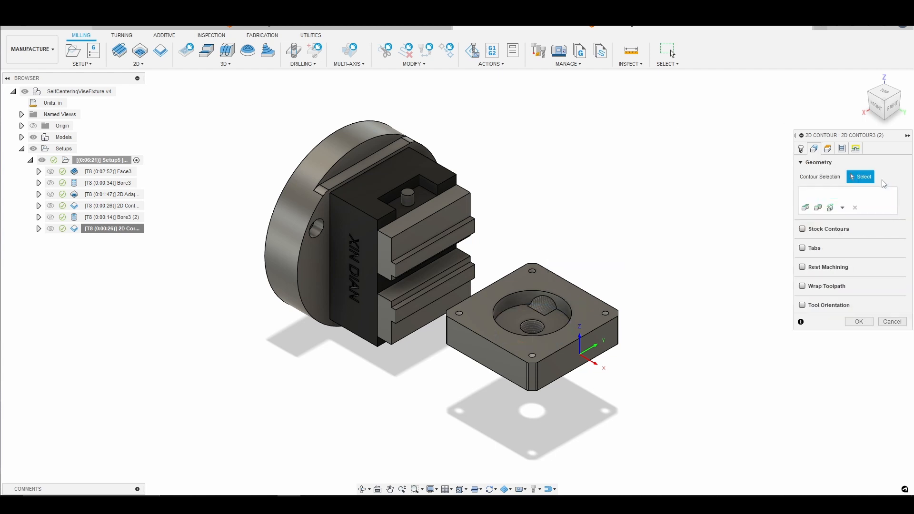
Start an open contour chain along the plate's front bottom edge
scroll(552, 356, up, 3)
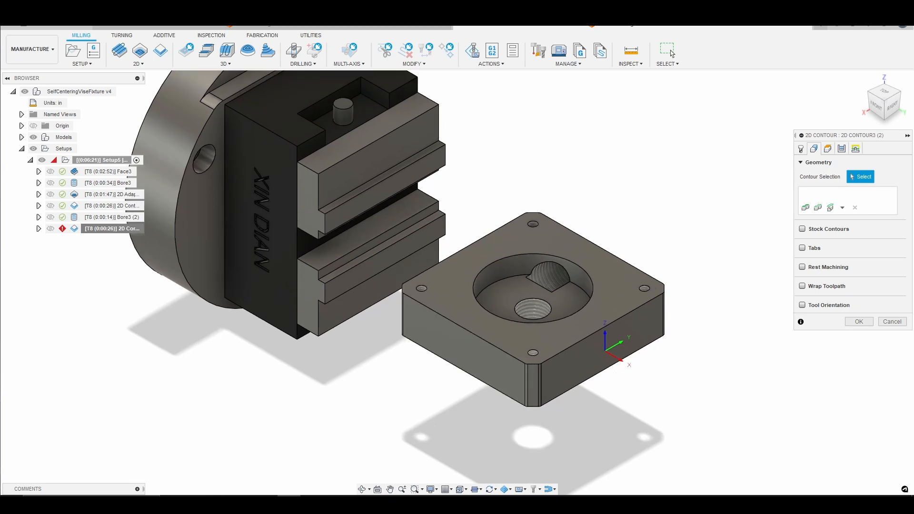
click(363, 489)
drag(367, 445, 388, 445)
scroll(486, 367, up, 3)
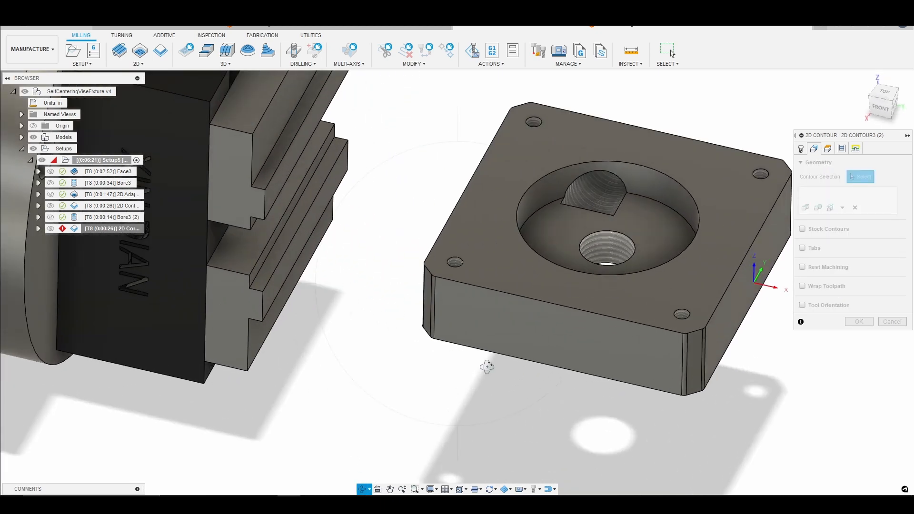
scroll(486, 366, up, 1)
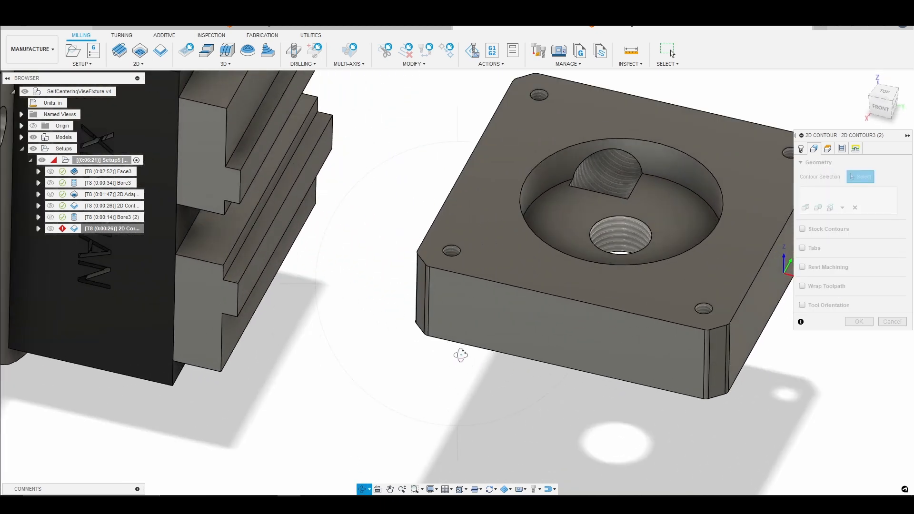
key(Escape)
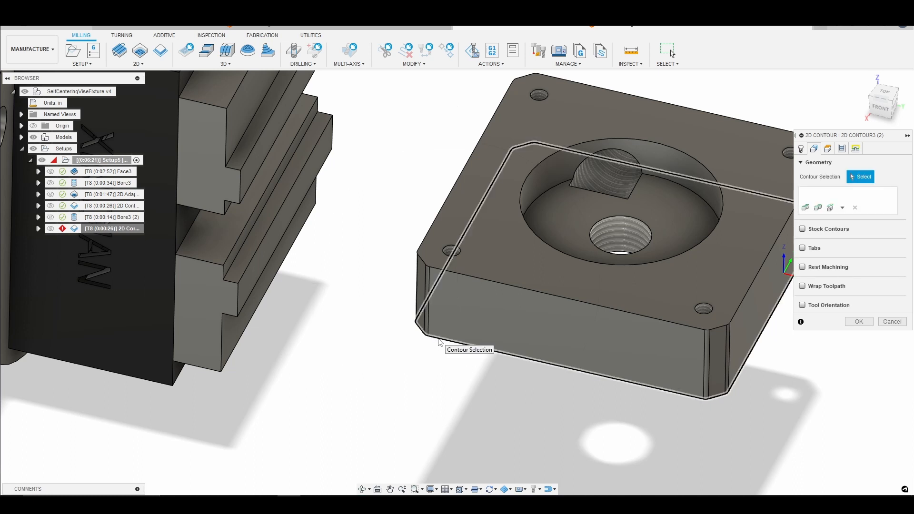
click(818, 208)
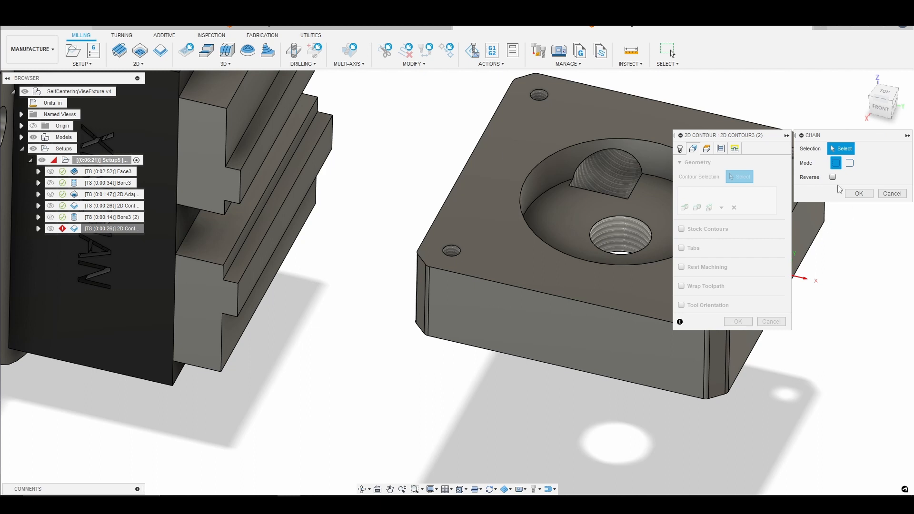
click(850, 163)
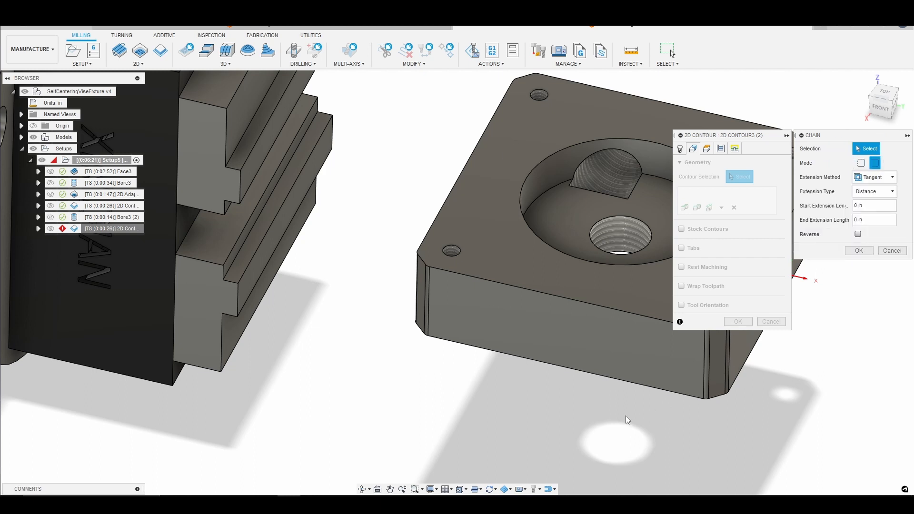
click(542, 362)
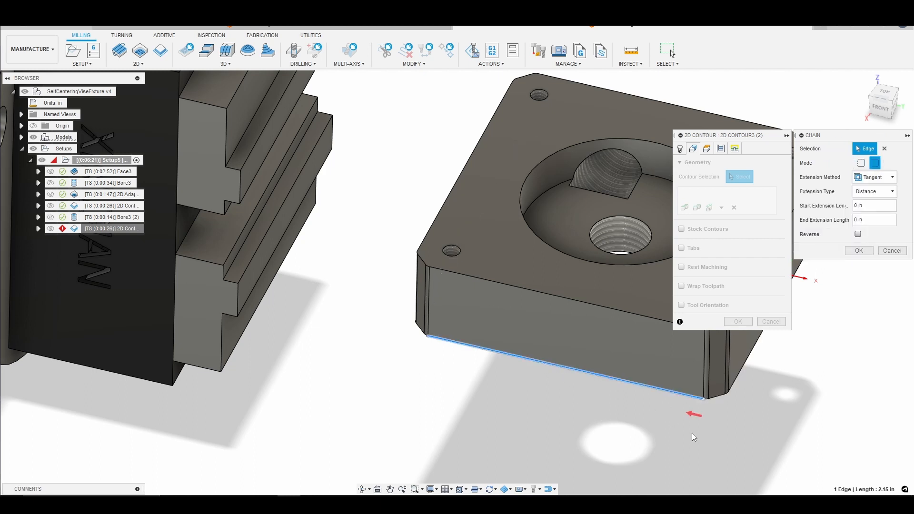
Extend the chain around the chamfered front-right corner and along the right side's bottom edge
click(362, 489)
drag(491, 413, 527, 421)
scroll(528, 420, up, 2)
click(537, 424)
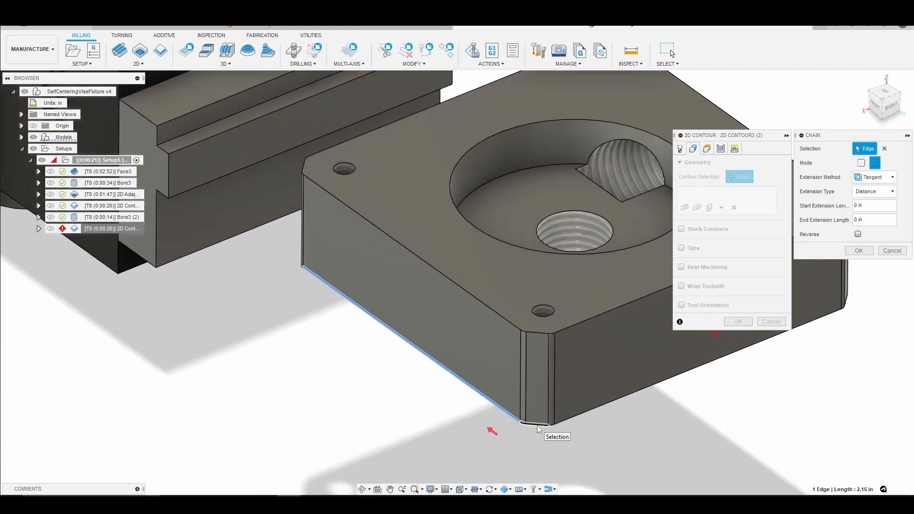
click(553, 424)
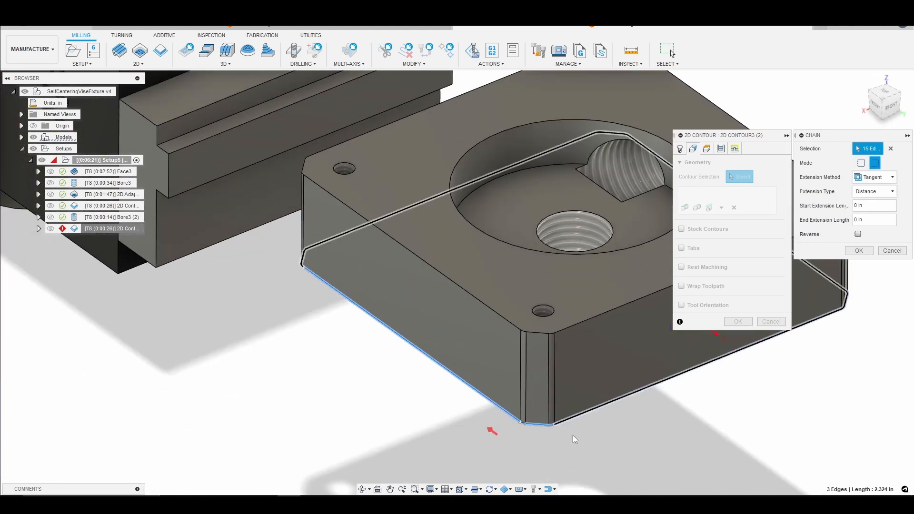
scroll(523, 426, up, 3)
click(523, 422)
scroll(514, 446, down, 2)
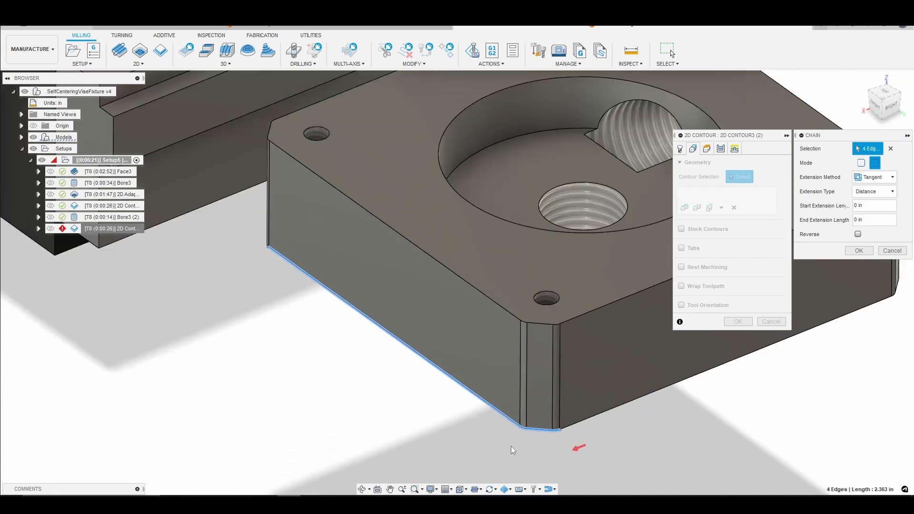
click(595, 418)
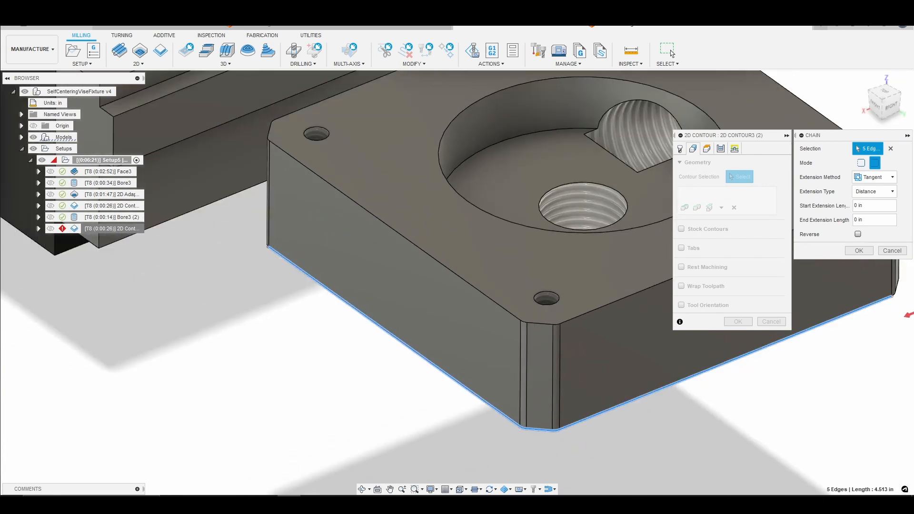
Continue the chain around the next chamfered corner and along the plate's back bottom edge, and accept the chain
shift+middle_drag(584, 383, 405, 354)
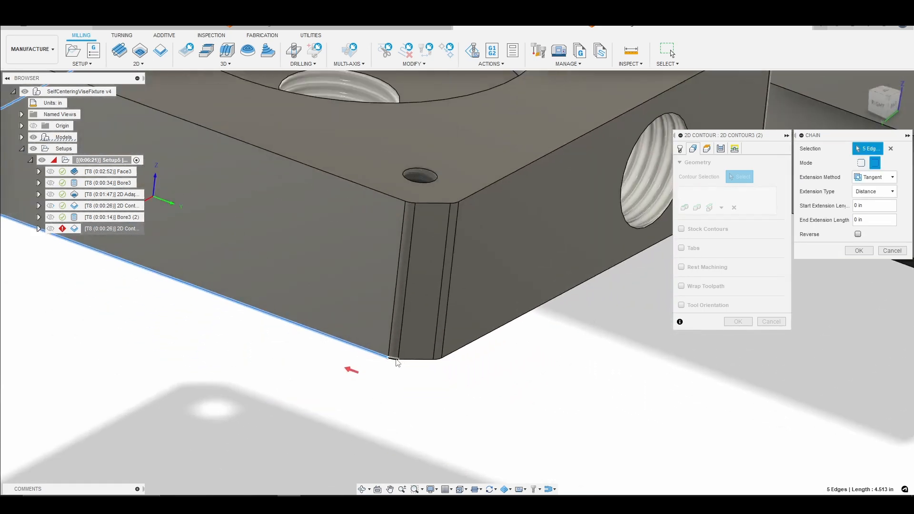
click(394, 360)
click(410, 360)
click(437, 362)
scroll(474, 374, down, 5)
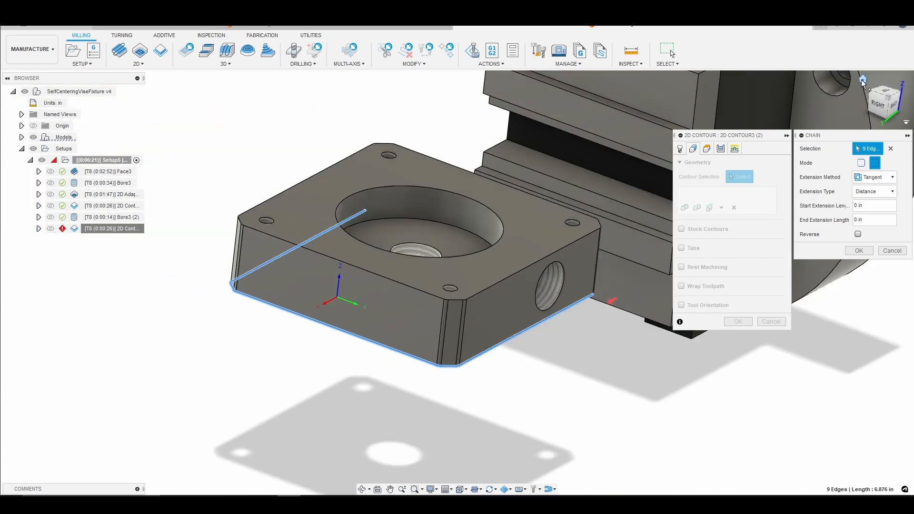
click(863, 79)
scroll(604, 321, up, 2)
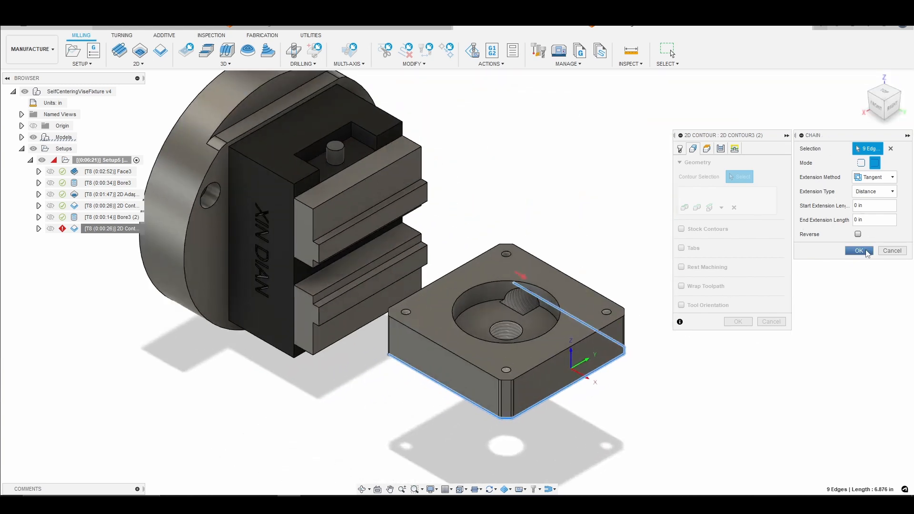
click(859, 251)
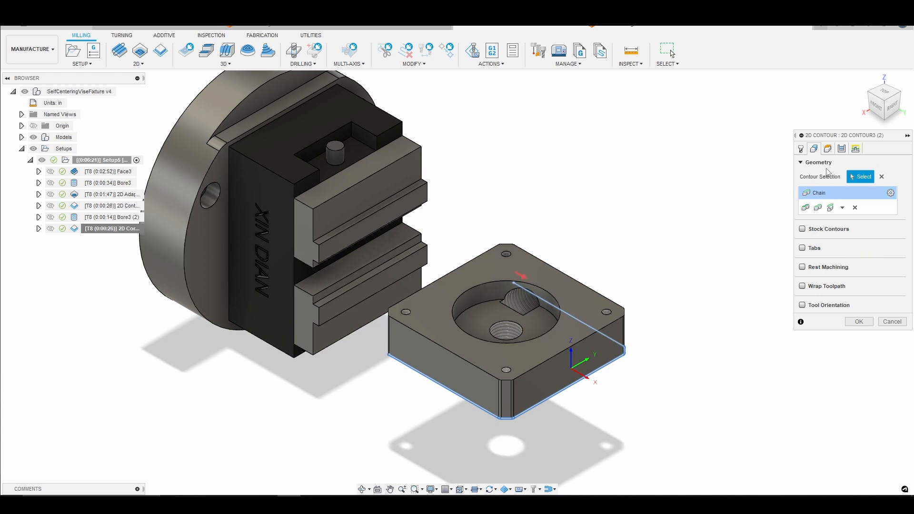
Set the contour's bottom height offset to -.01 in from the selected contours
click(828, 150)
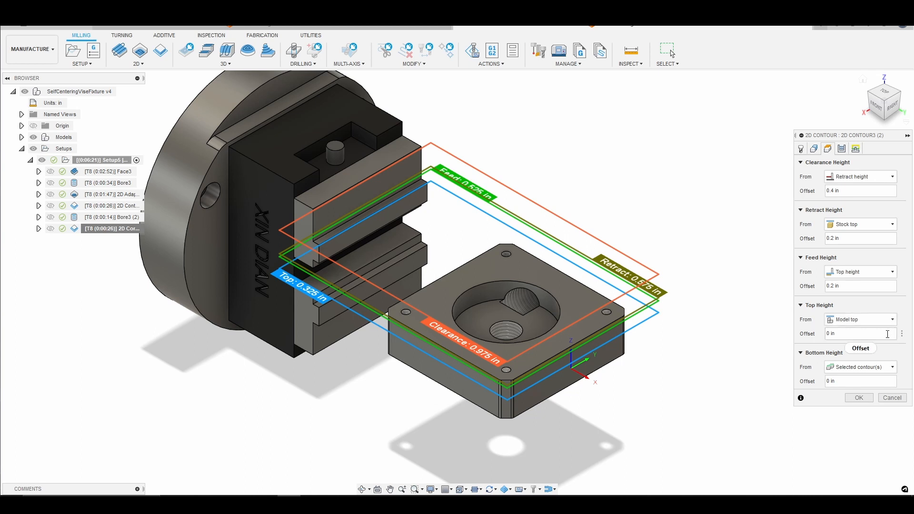
click(831, 381)
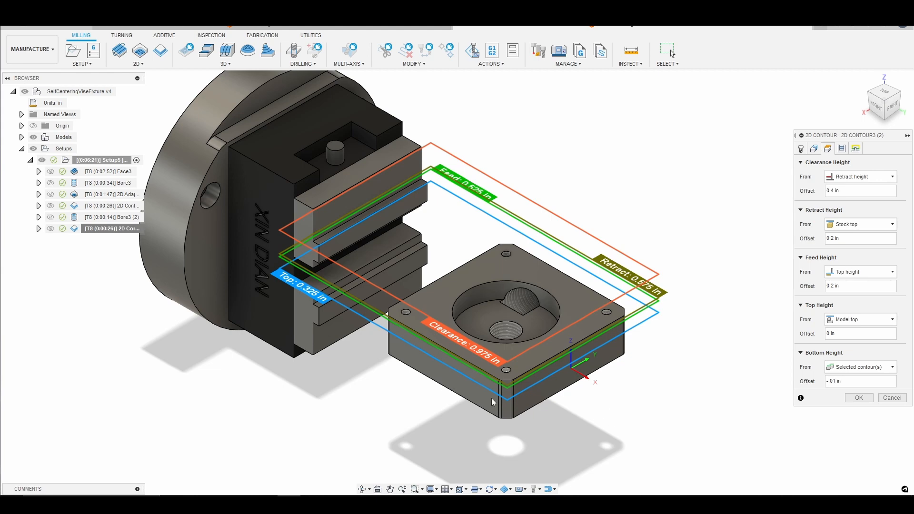
scroll(470, 404, up, 2)
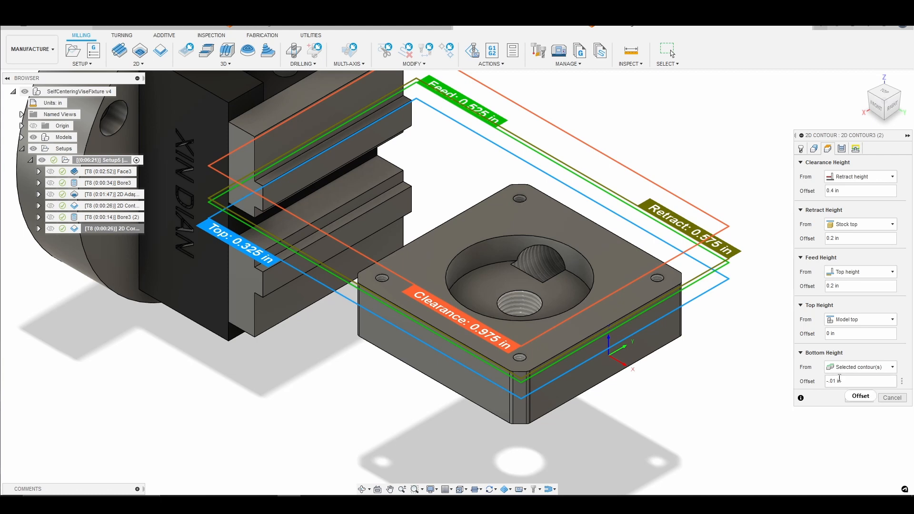
Set the roughing passes to 2 stepovers with a maximum stepover of 0.03 in
click(842, 149)
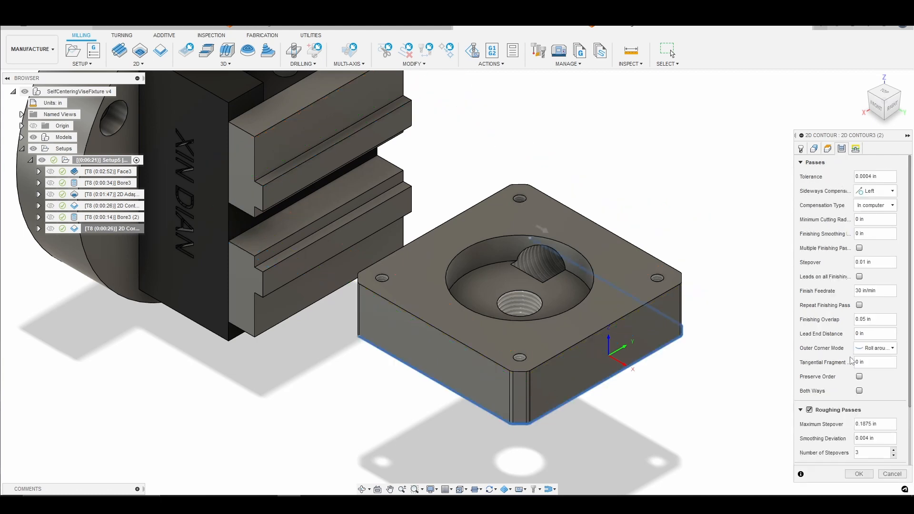
scroll(847, 396, down, 1)
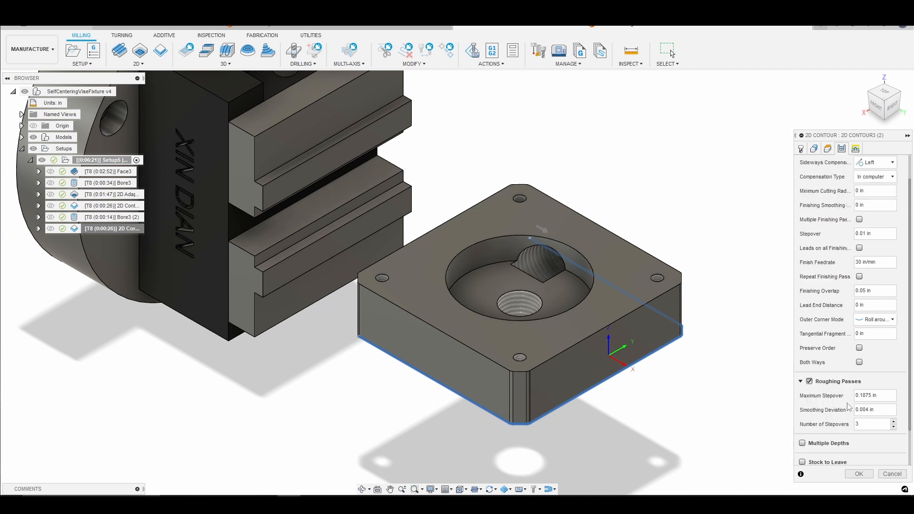
click(867, 421)
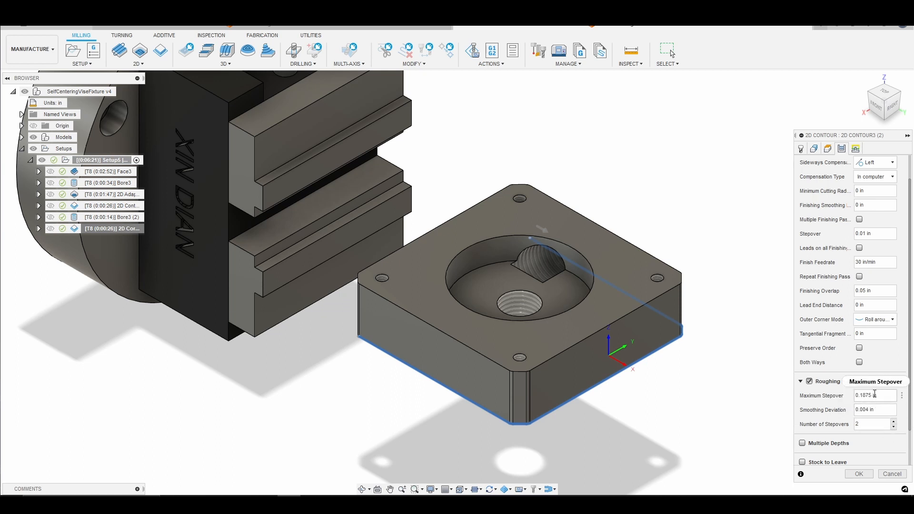
mouse_move(879, 395)
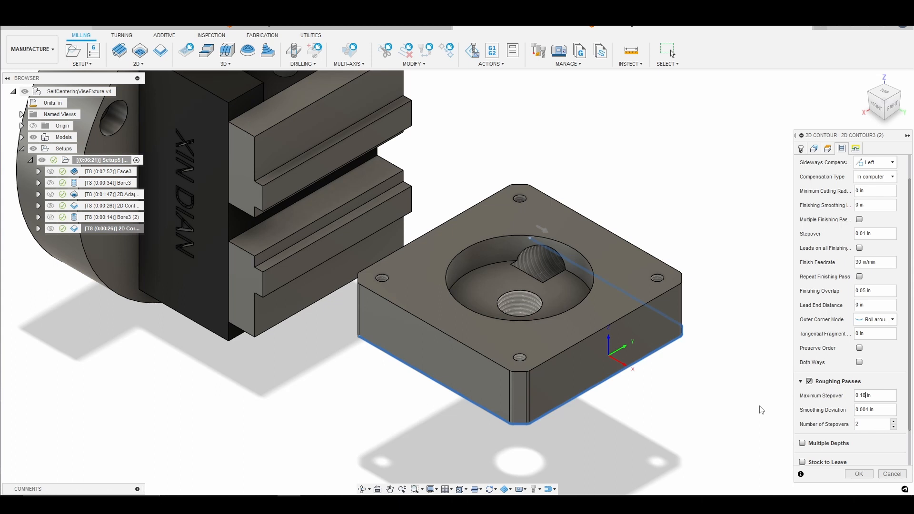
text(.)
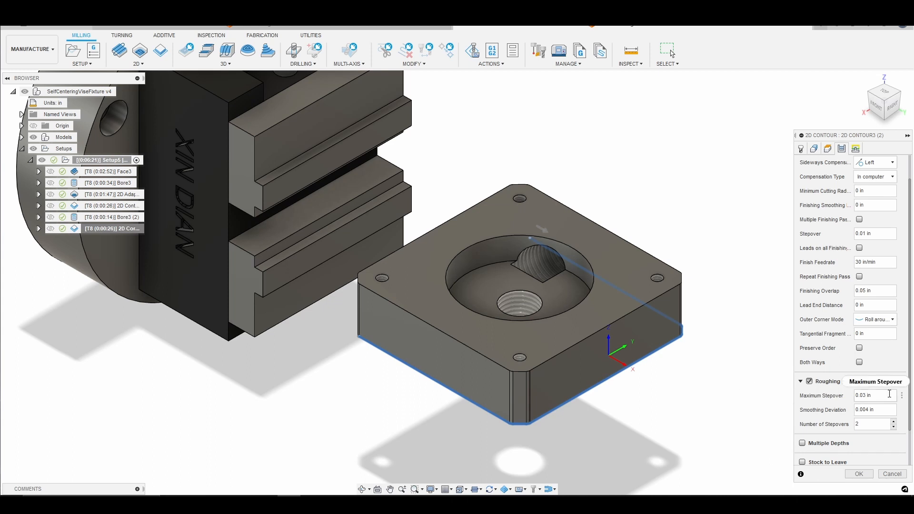
Enable Smoothing and Feed Optimization for the contour passes
scroll(888, 450, down, 1)
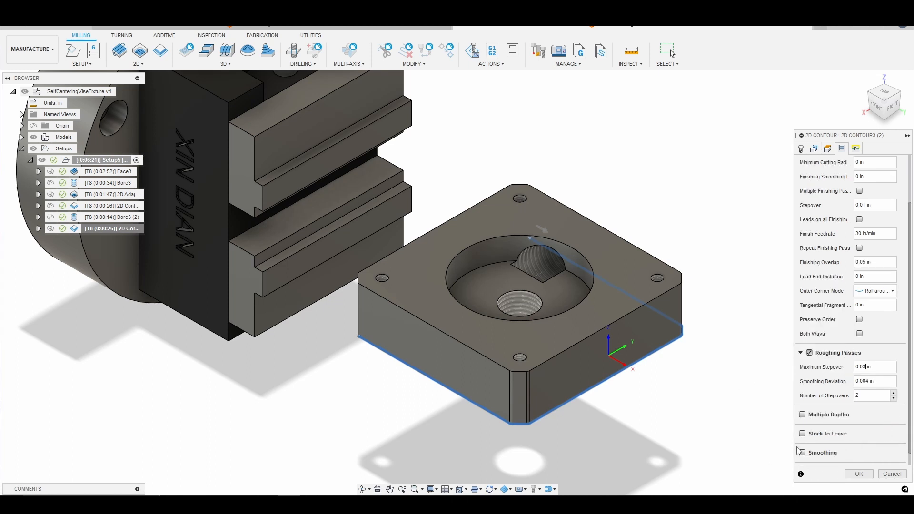
scroll(811, 464, down, 1)
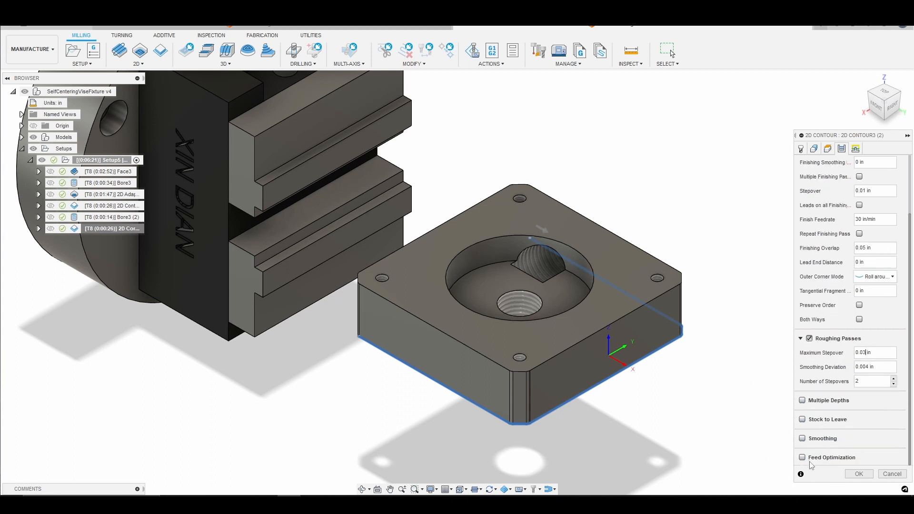
click(802, 438)
scroll(811, 460, down, 1)
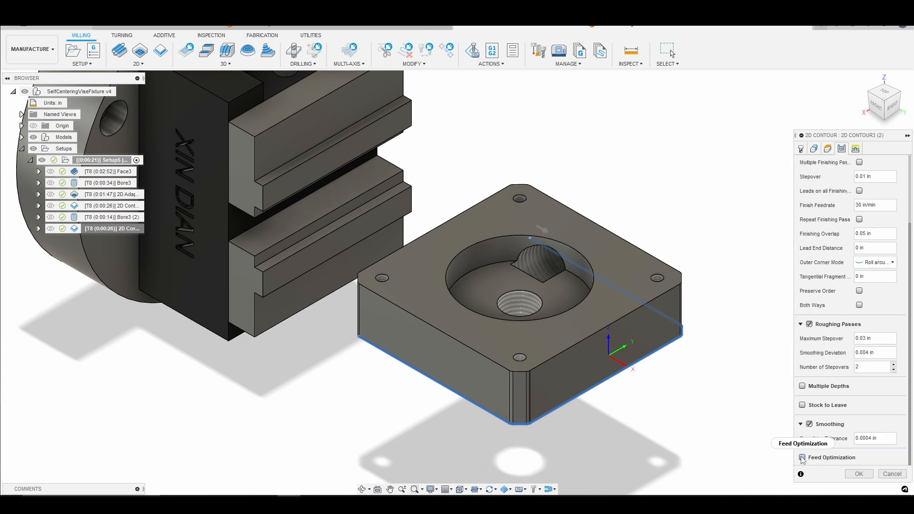
click(803, 458)
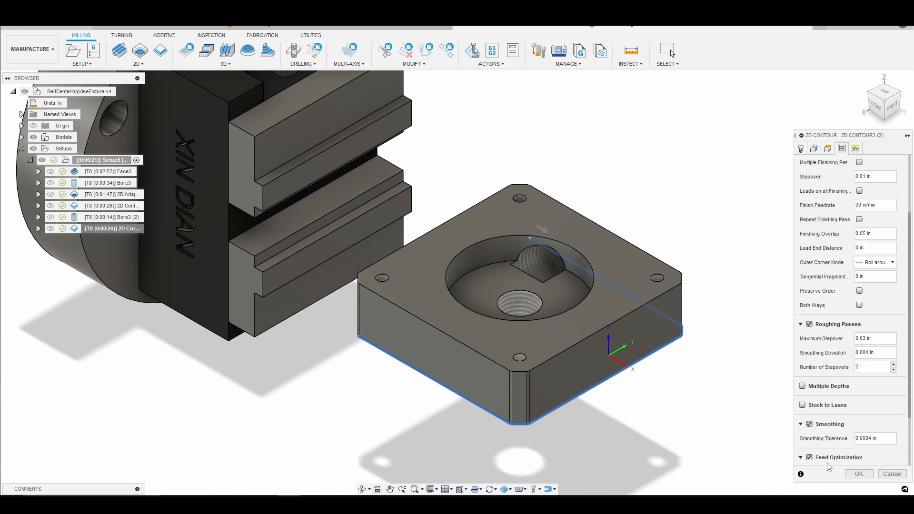
Review the contour's linking and passes settings, and accept the operation to generate its toolpath
click(856, 149)
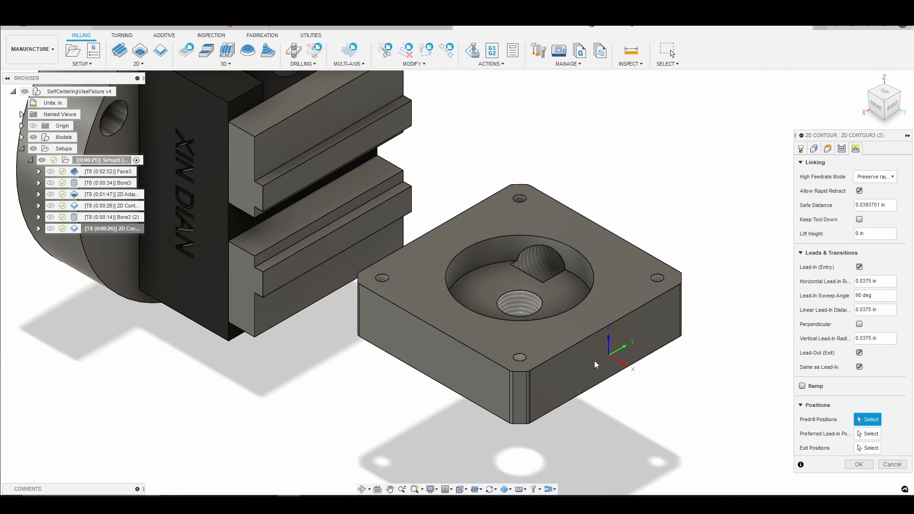
click(842, 149)
scroll(838, 428, down, 3)
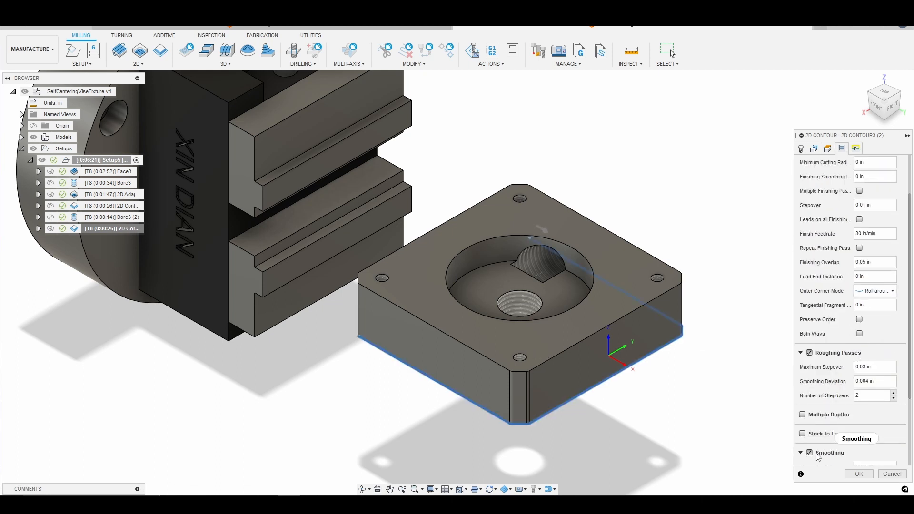
scroll(840, 452, down, 2)
click(857, 474)
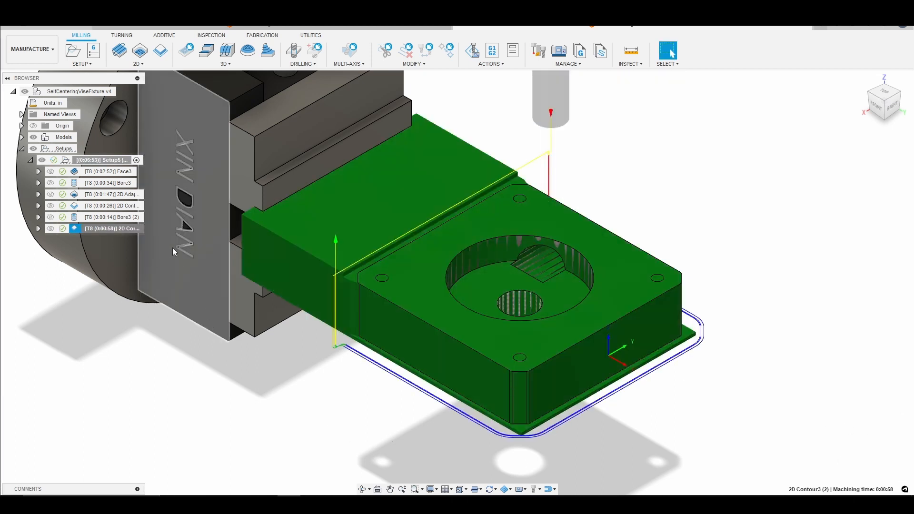
Simulate the second 2D Contour through to the end of its cut, inspect the machined outer sides, and exit the simulation
right_click(104, 232)
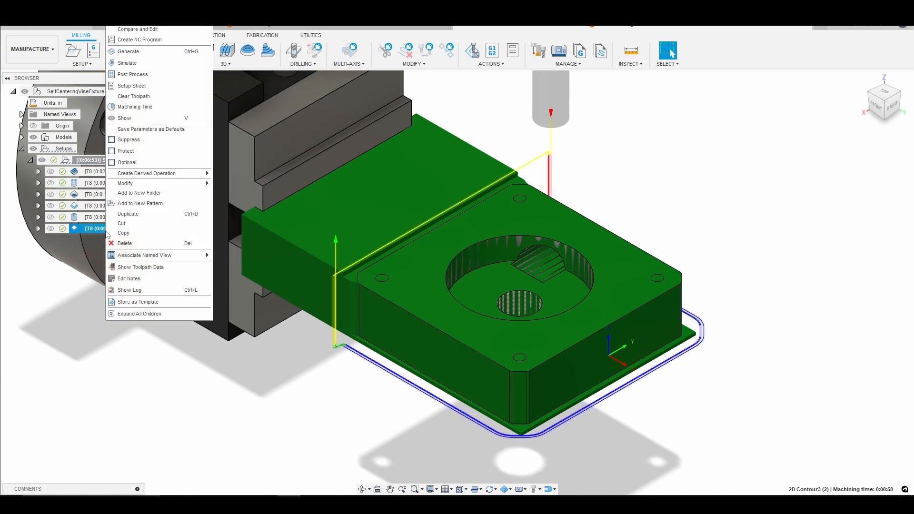
click(141, 65)
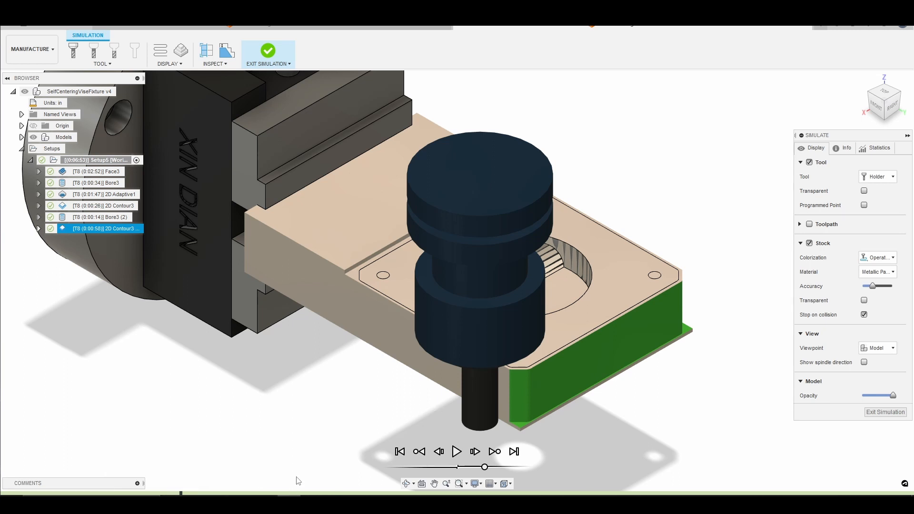
drag(180, 493, 852, 494)
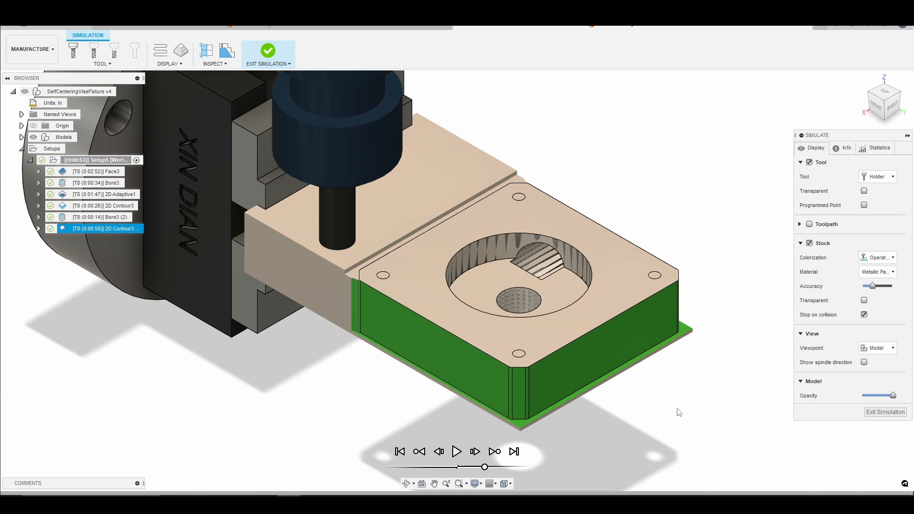
scroll(424, 309, up, 2)
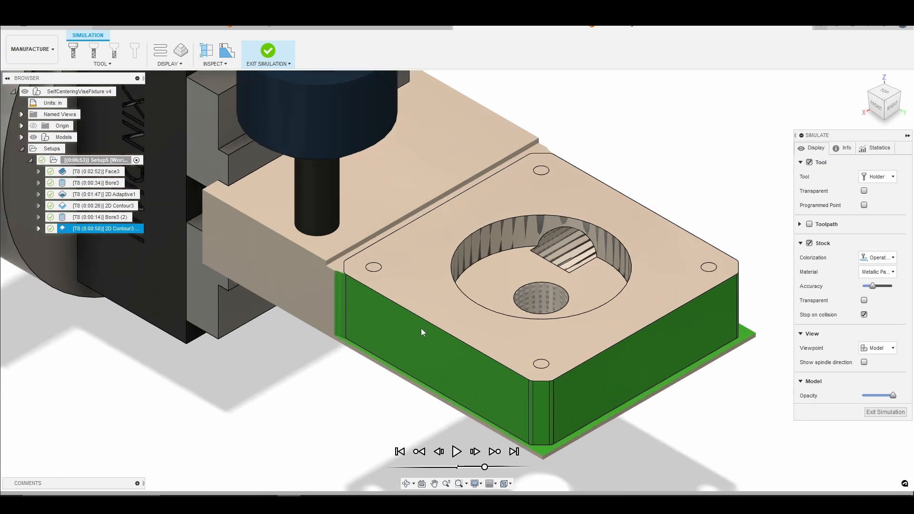
scroll(421, 330, down, 1)
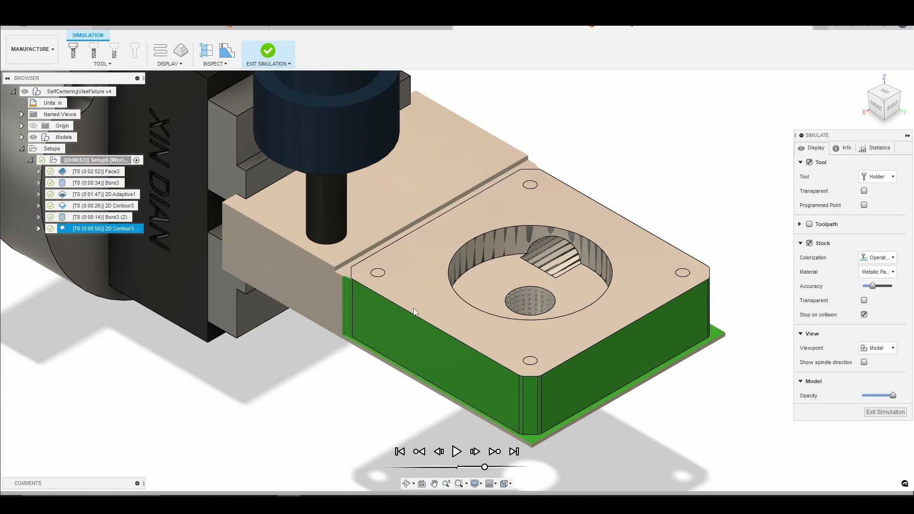
click(894, 415)
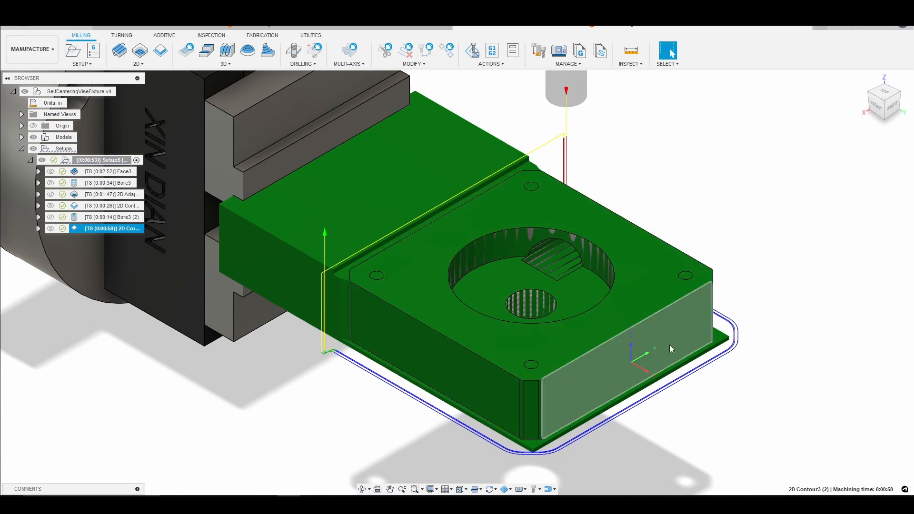
Set the second 2D Contour's bottom height offset to -0.05 in from the selected contours and regenerate its toolpath
scroll(397, 403, up, 4)
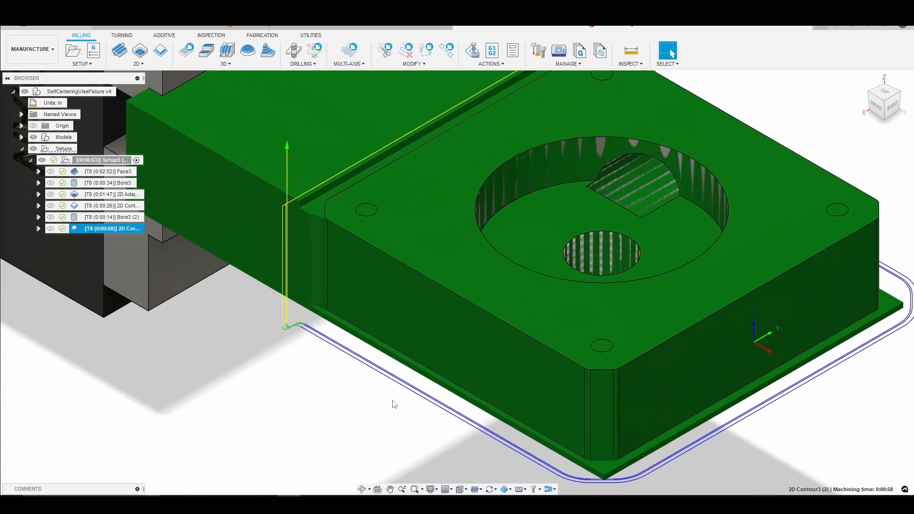
scroll(423, 338, down, 4)
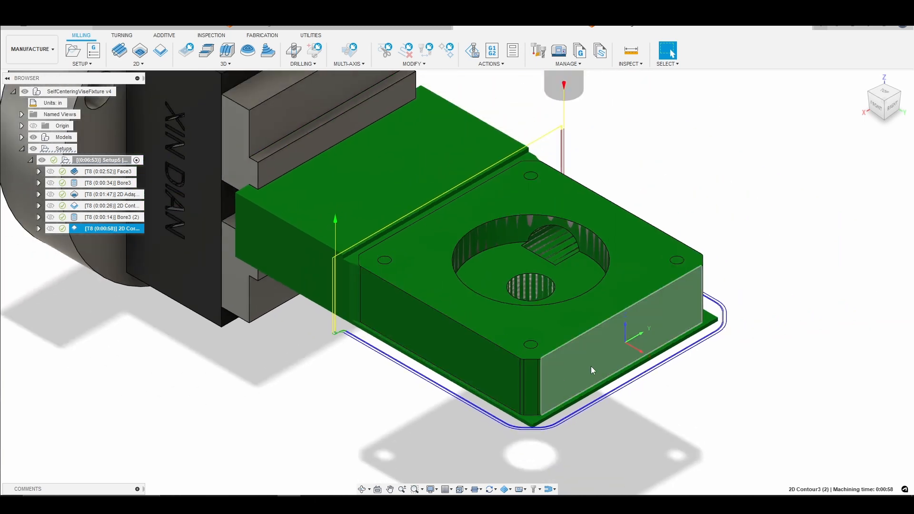
scroll(592, 370, up, 3)
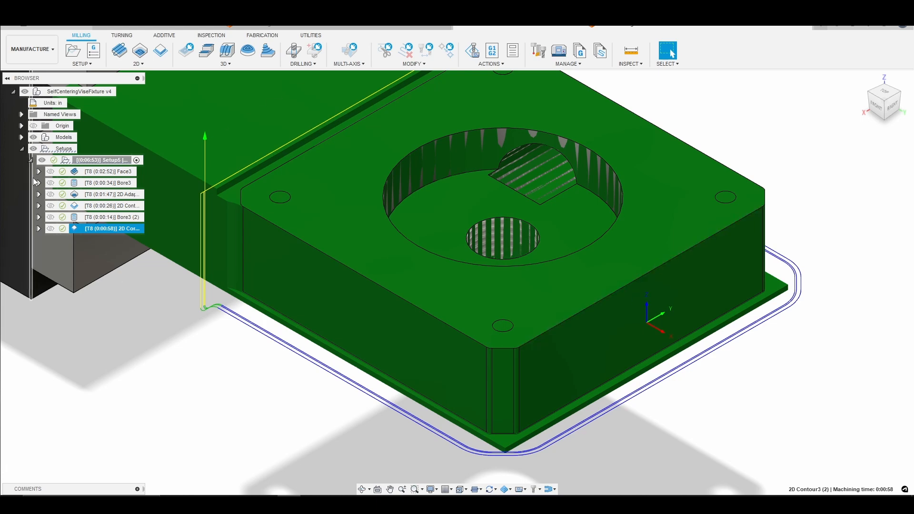
right_click(123, 229)
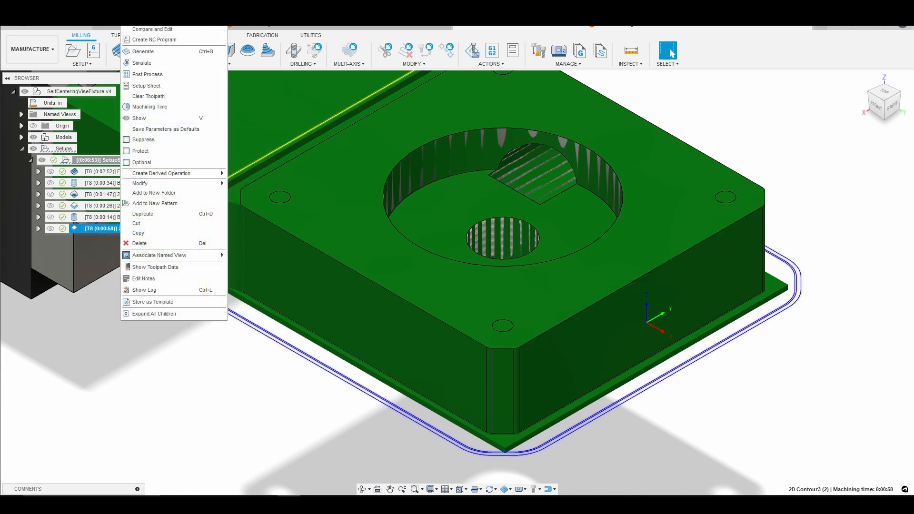
click(174, 19)
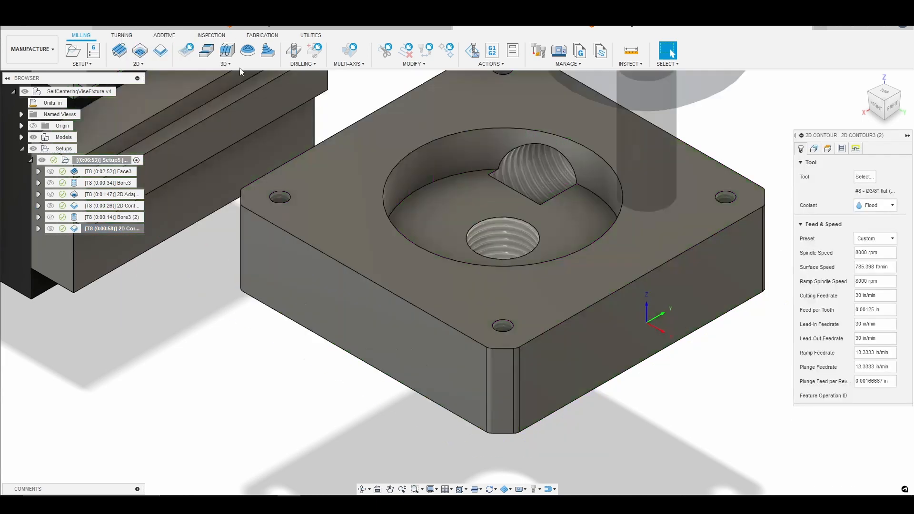
click(829, 153)
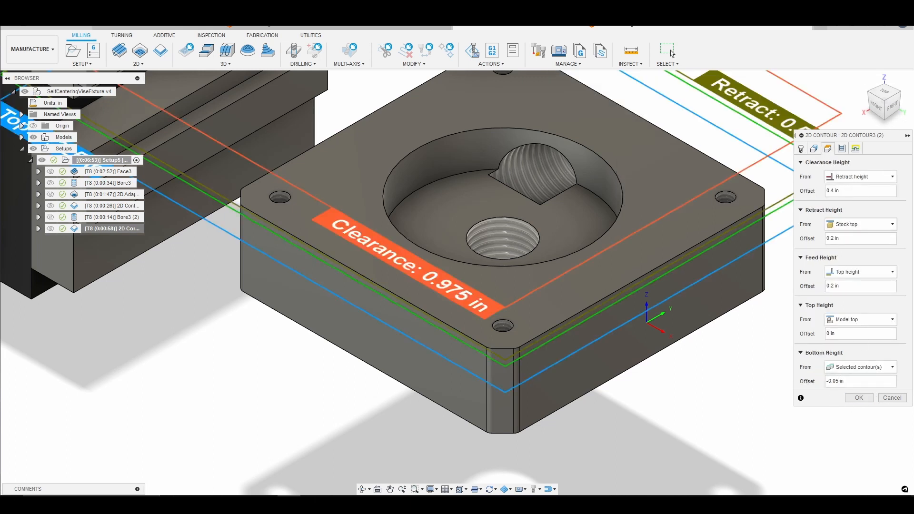
click(859, 398)
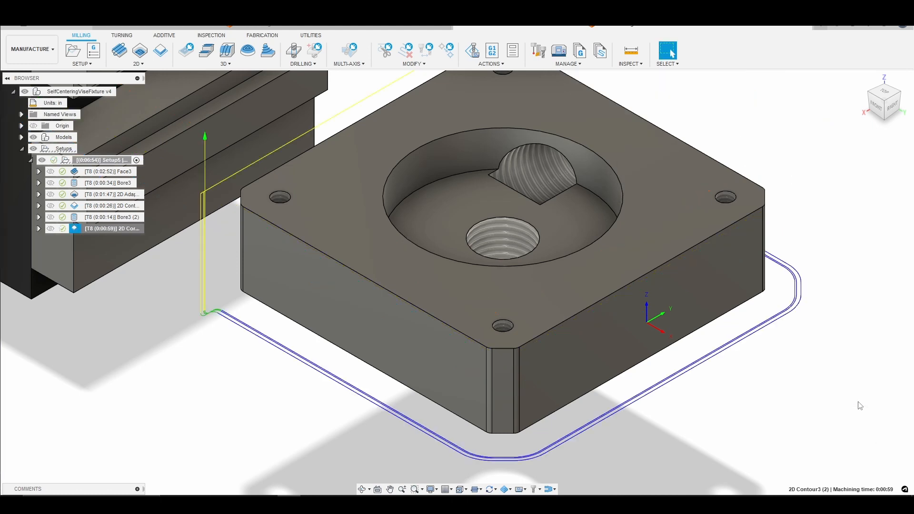
Examine the regenerated contour toolpath around the plate's outer sides and the uncut side facing the vise
scroll(652, 393, up, 3)
scroll(647, 400, down, 5)
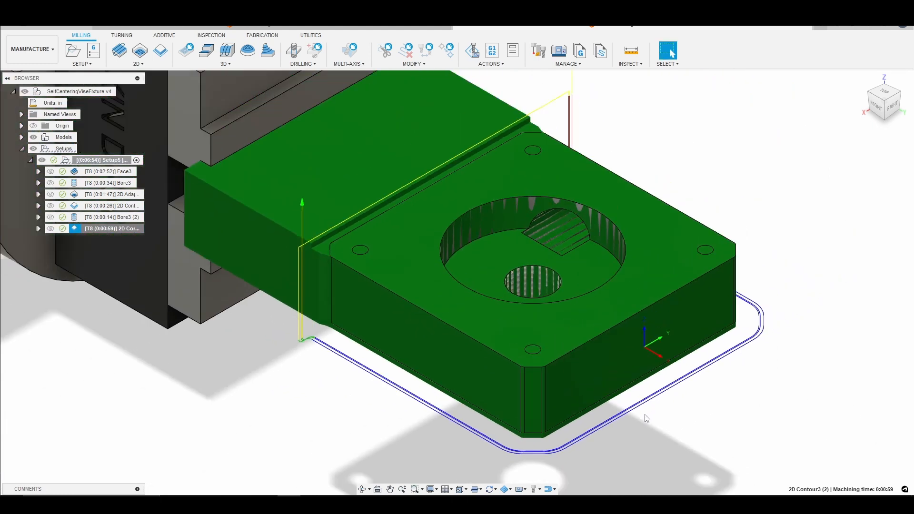
scroll(470, 387, up, 1)
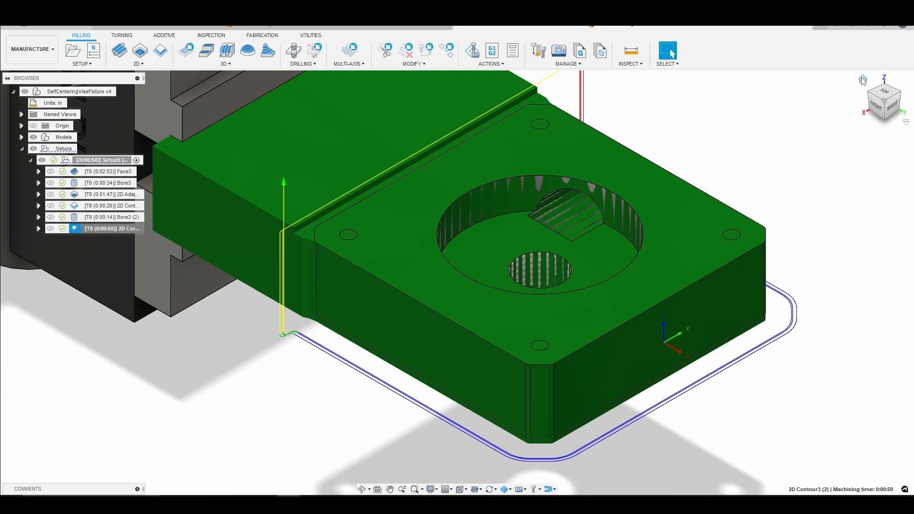
click(863, 79)
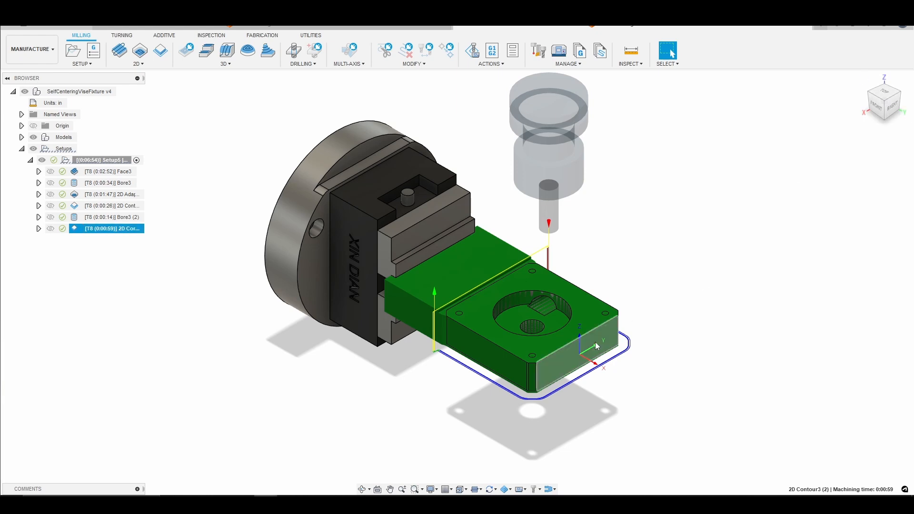
scroll(419, 353, up, 5)
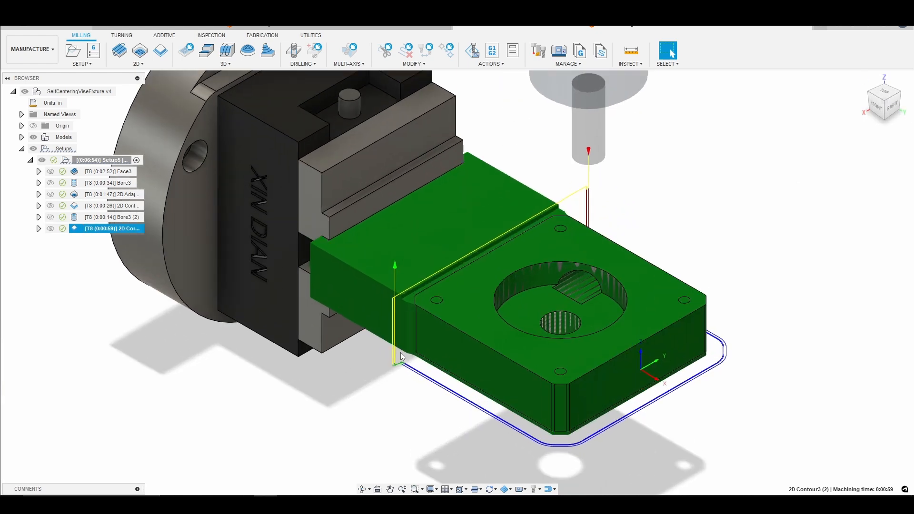
scroll(404, 336, up, 2)
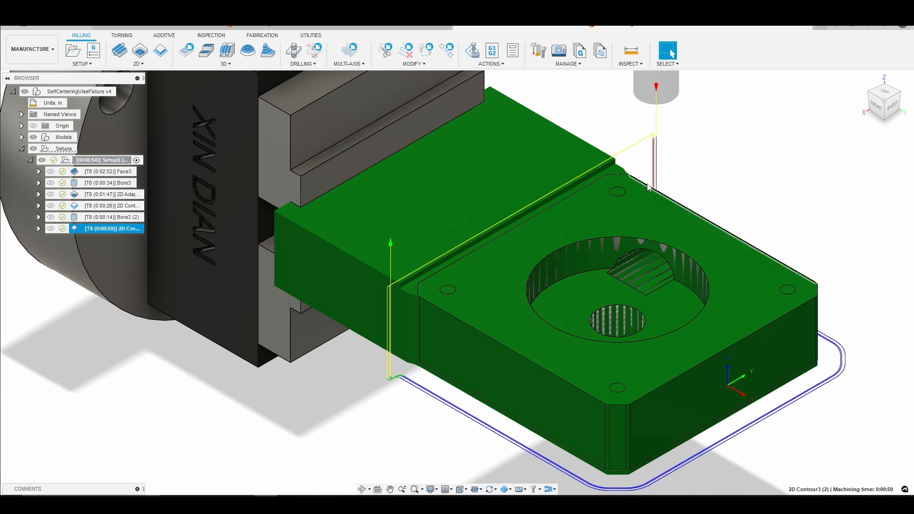
scroll(399, 300, up, 2)
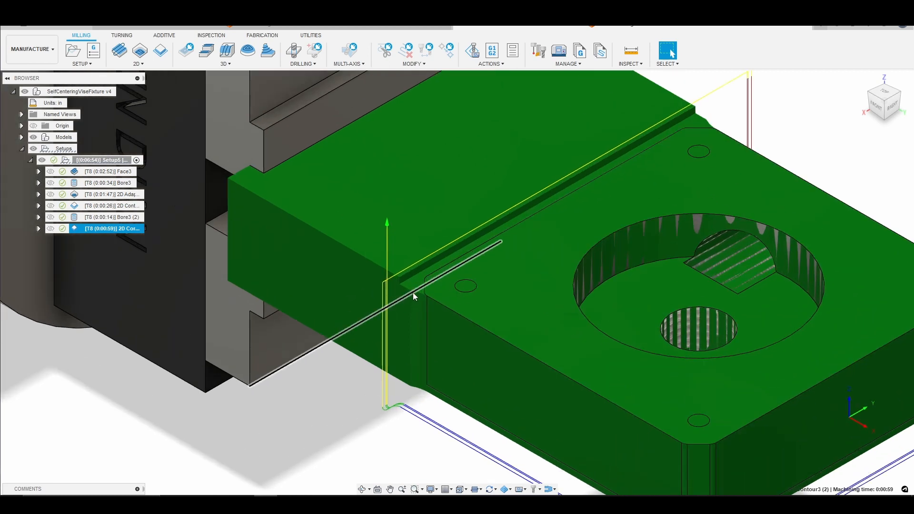
scroll(412, 292, down, 3)
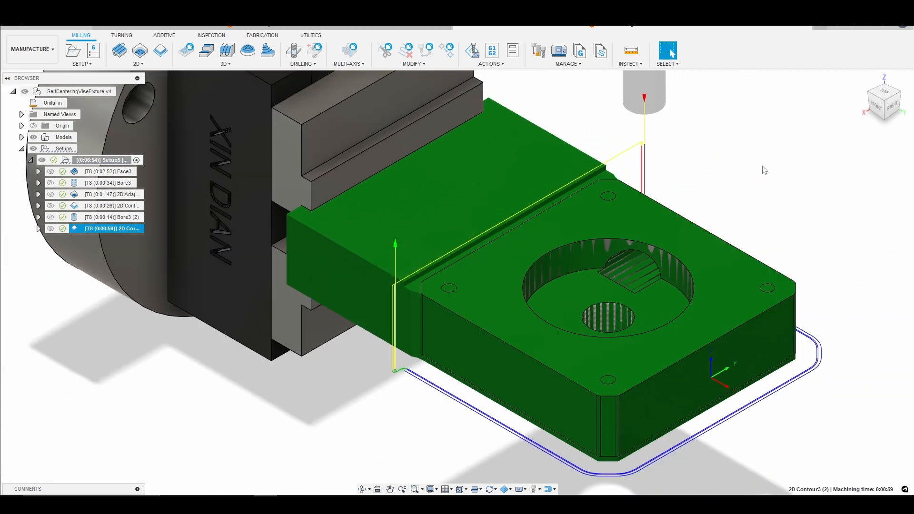
click(863, 79)
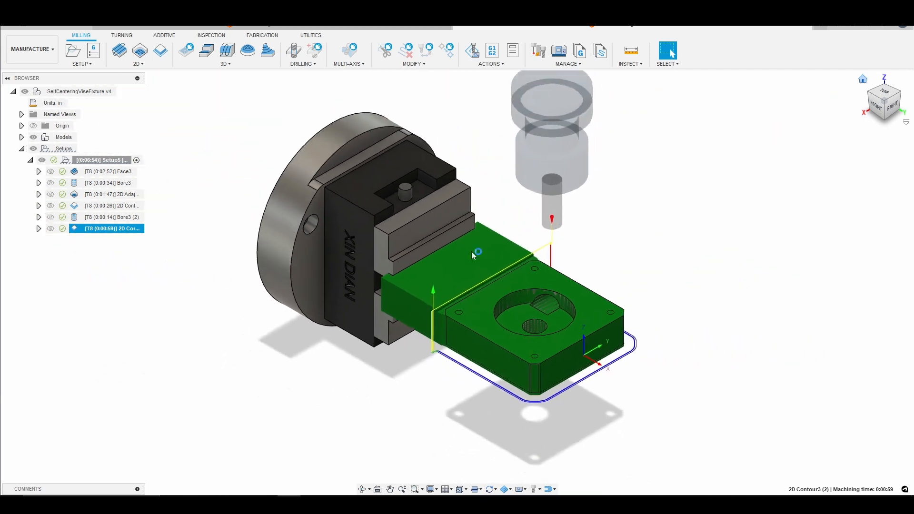
Duplicate the second 2D Contour operation and clear the copy's contour selection
right_click(122, 229)
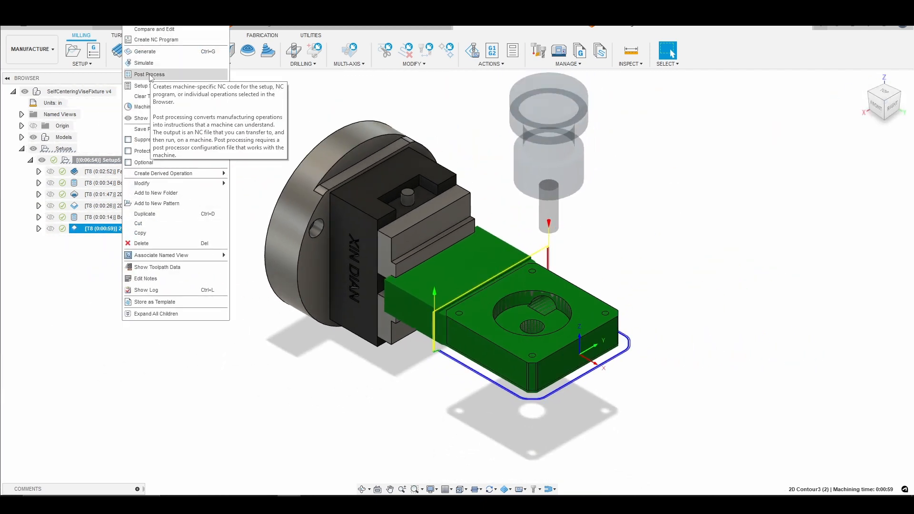
click(192, 216)
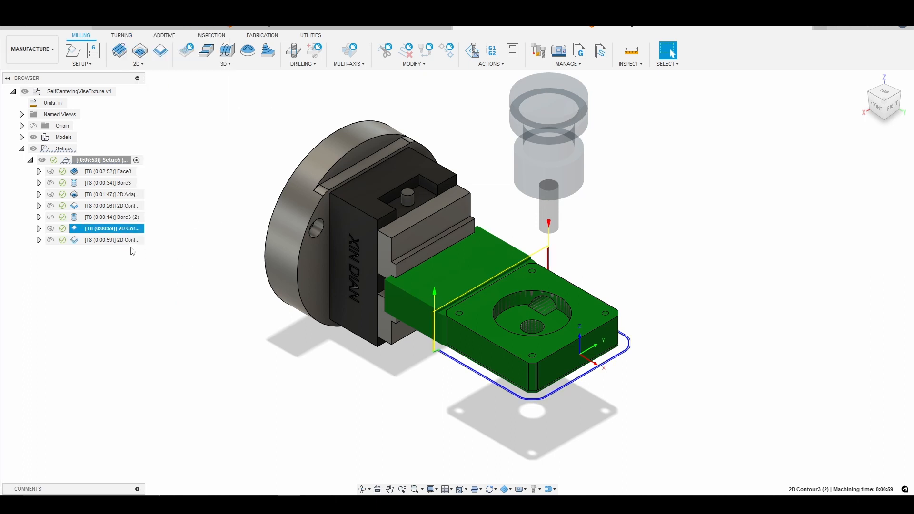
click(135, 240)
right_click(134, 241)
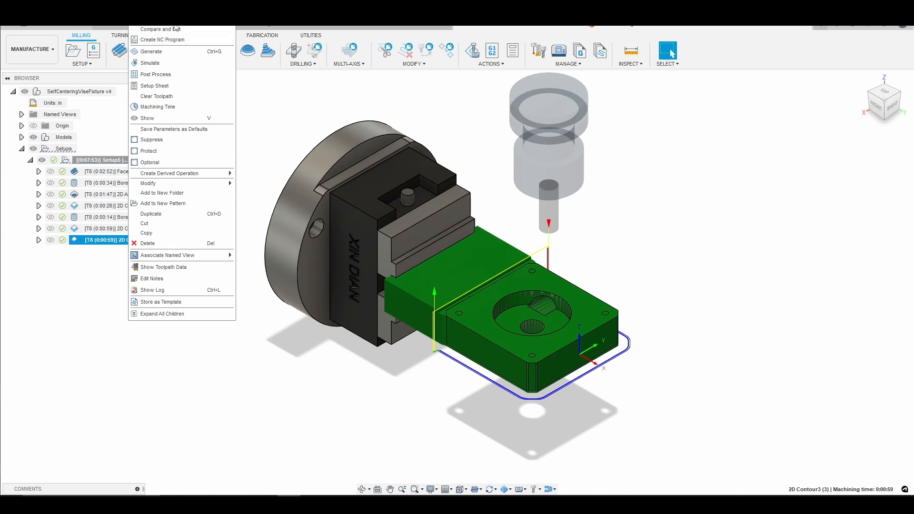
click(151, 20)
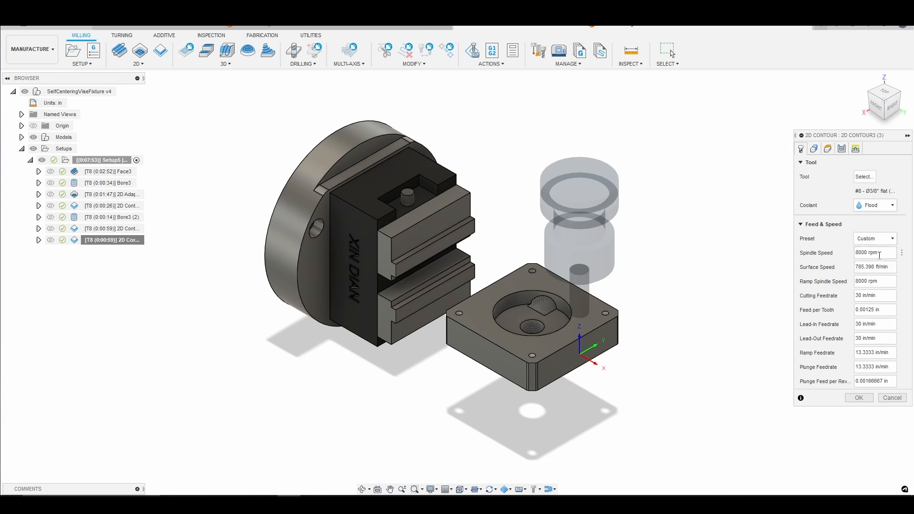
click(814, 149)
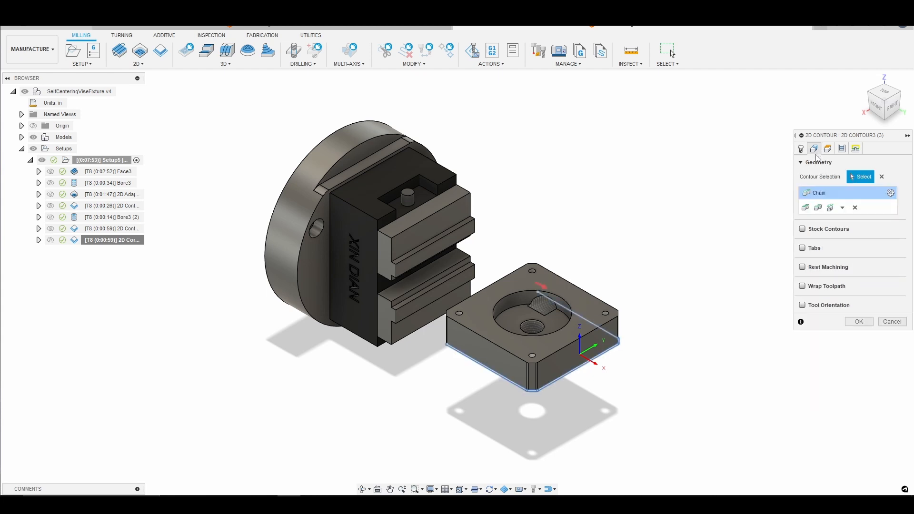
click(882, 176)
Start an open chain on the plate's top face from the near corner's angled edge along the side facing the vise
scroll(566, 291, up, 3)
scroll(566, 291, up, 2)
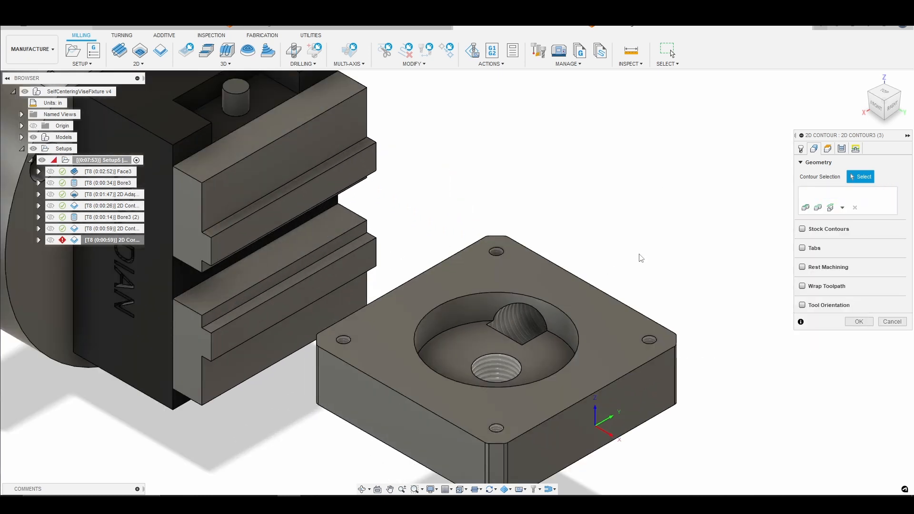
click(805, 208)
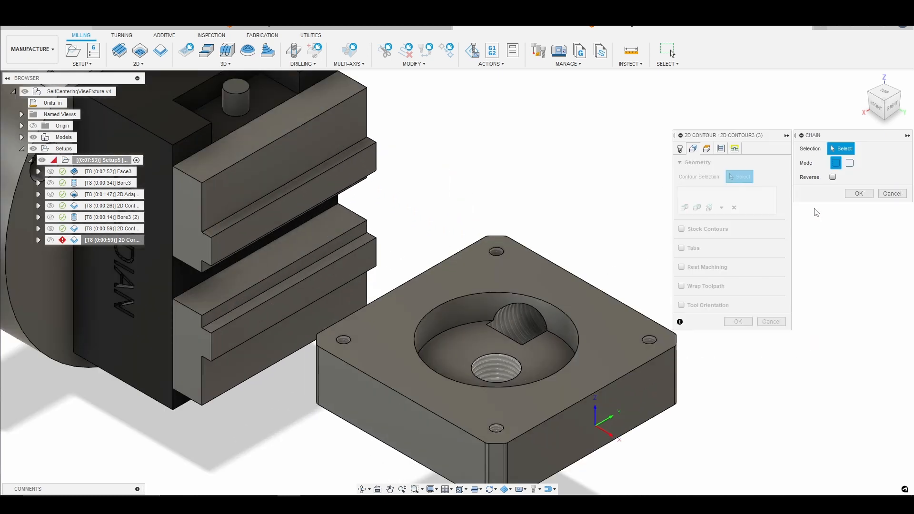
click(850, 165)
scroll(350, 340, up, 4)
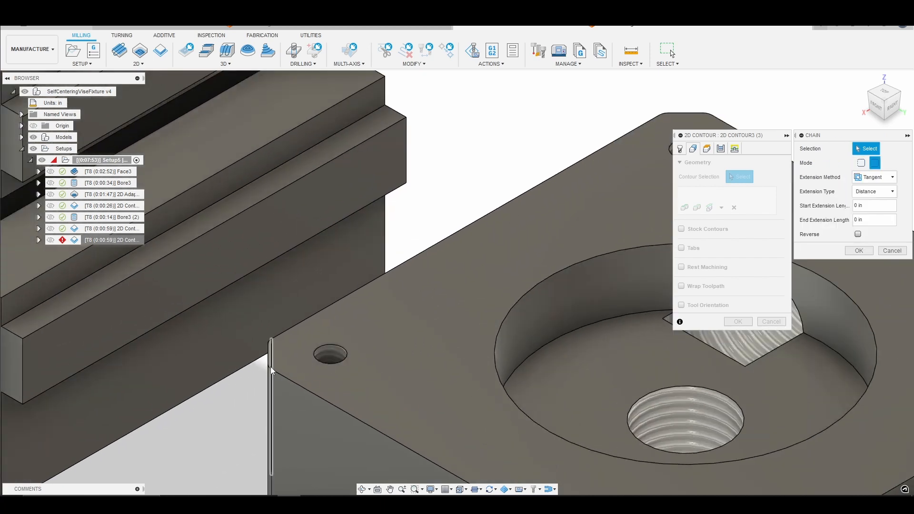
click(268, 358)
scroll(269, 360, up, 2)
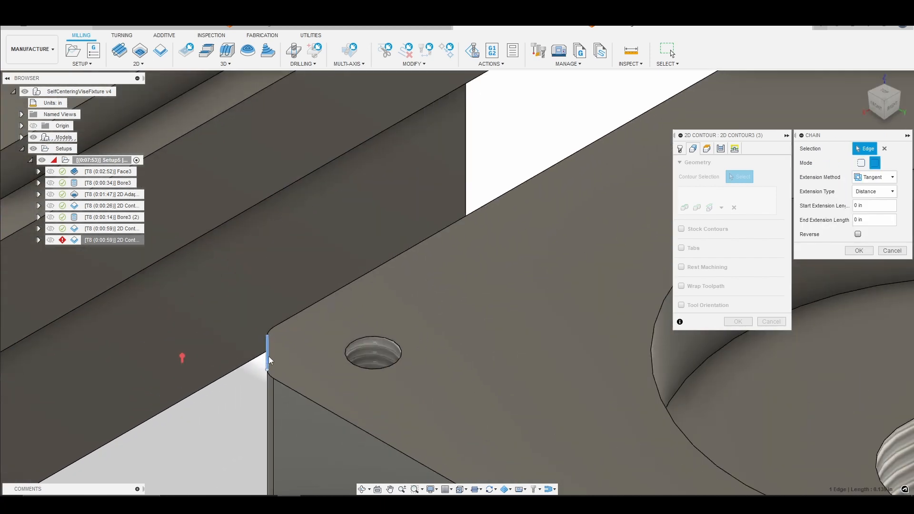
click(302, 322)
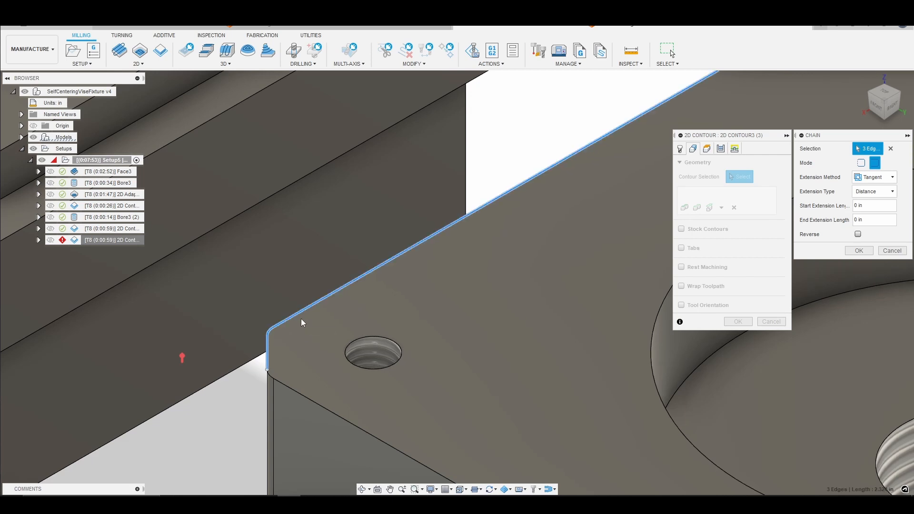
scroll(369, 395, down, 5)
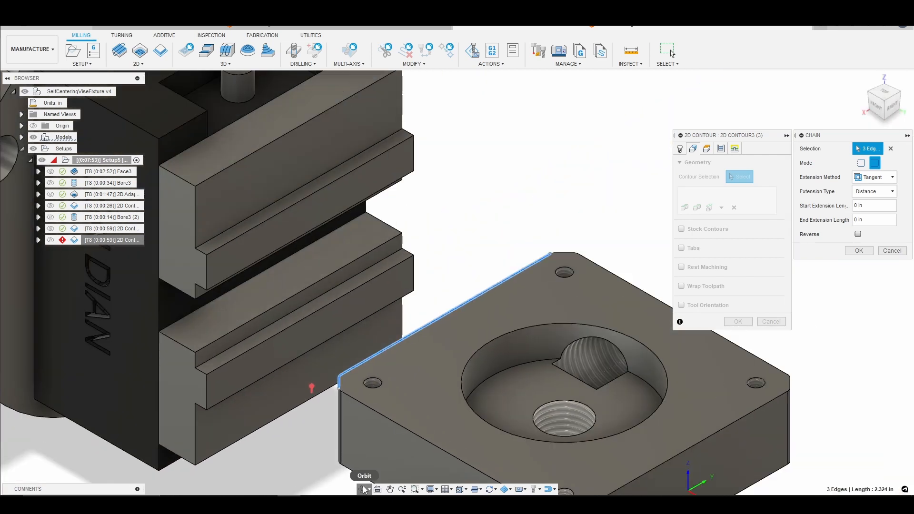
Extend the open chain through the rounded and angled edges of the far corner on the vise side
click(365, 489)
drag(533, 292, 524, 308)
scroll(559, 292, up, 6)
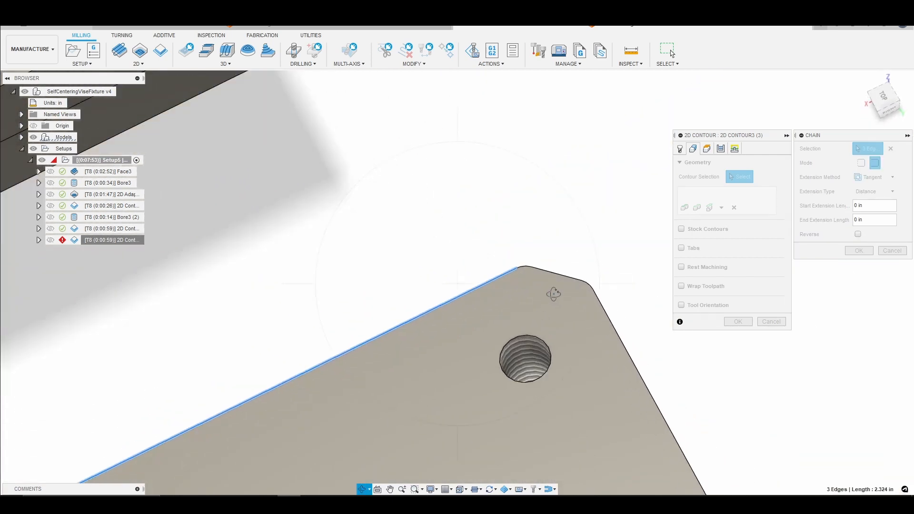
key(Escape)
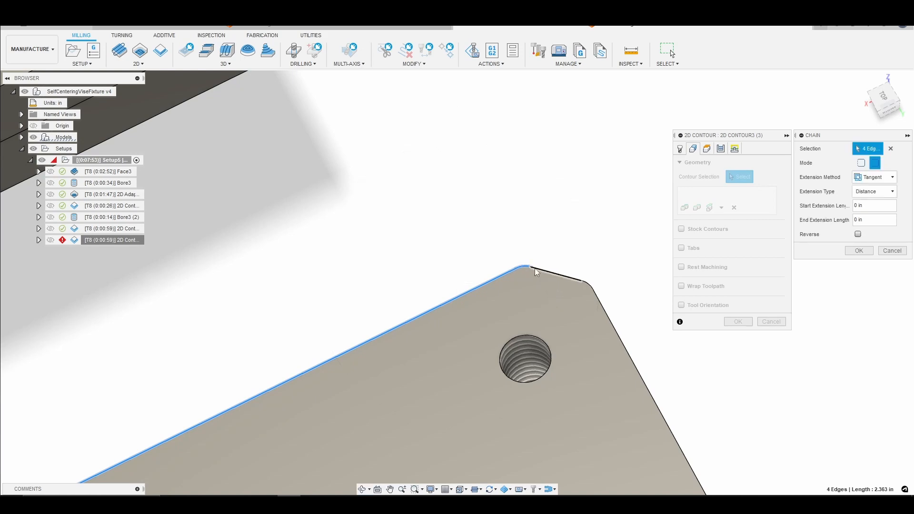
click(581, 283)
click(586, 285)
scroll(545, 347, down, 7)
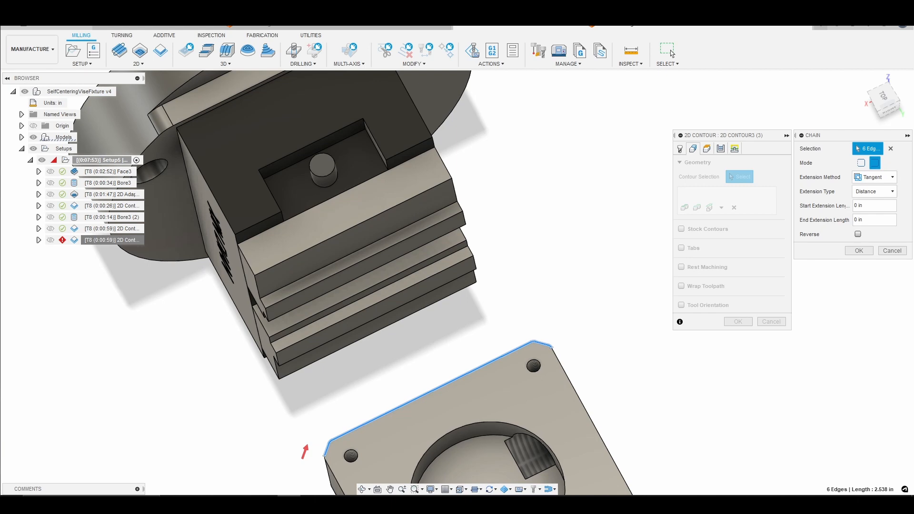
Add the last short edge at the near corner to the open chain and accept it as the contour selection
scroll(328, 449, up, 5)
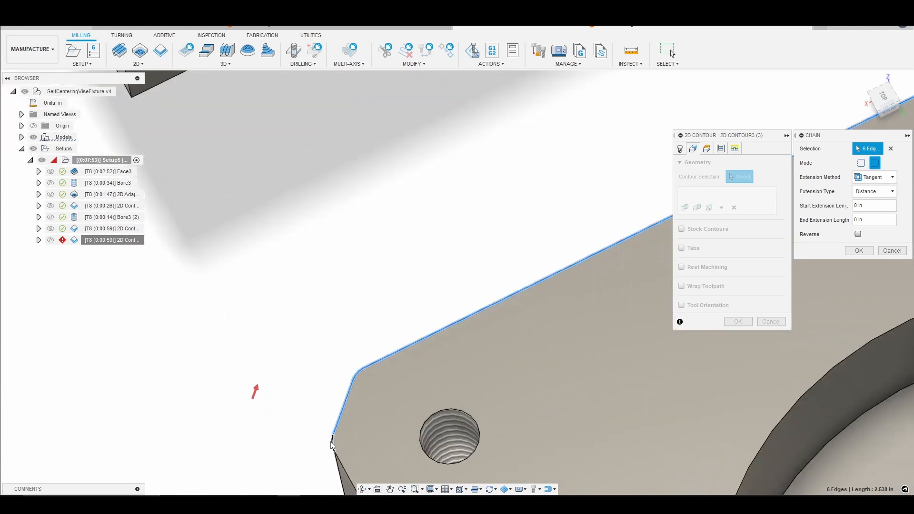
click(332, 442)
scroll(332, 444, down, 4)
click(362, 490)
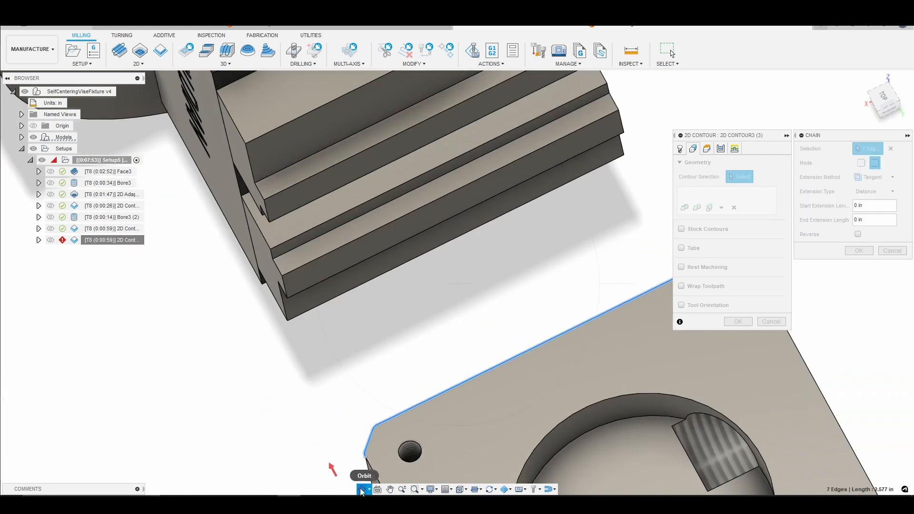
drag(383, 457, 423, 425)
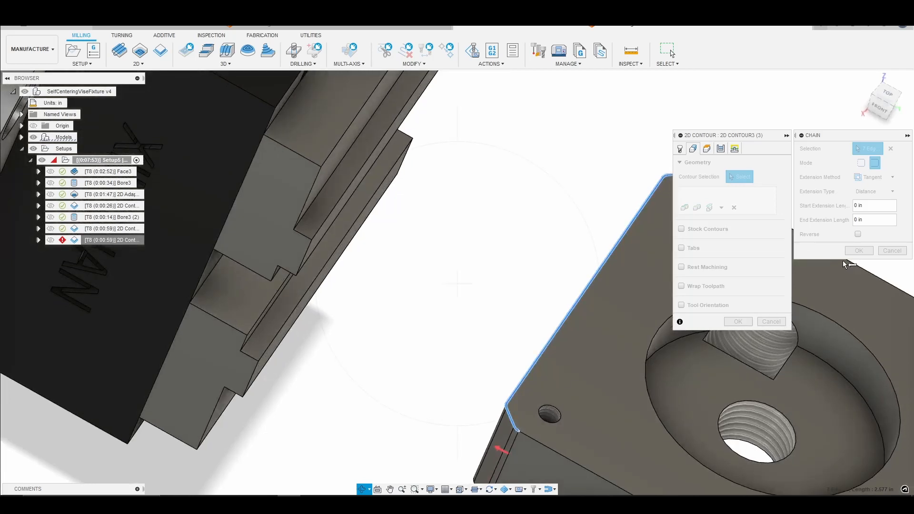
key(Escape)
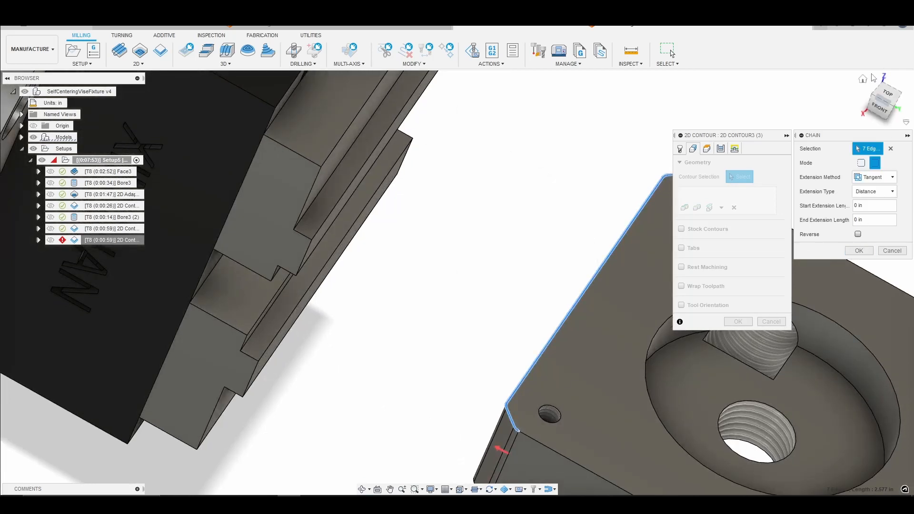
click(862, 78)
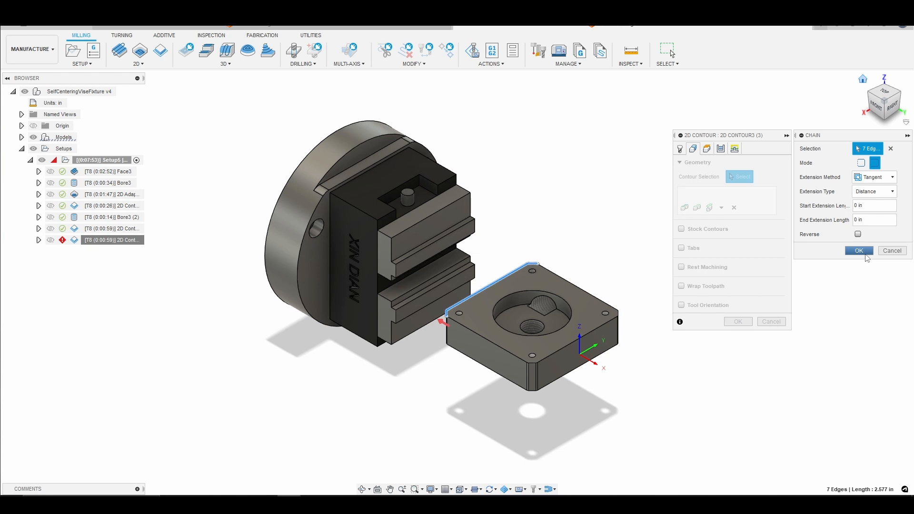
click(868, 253)
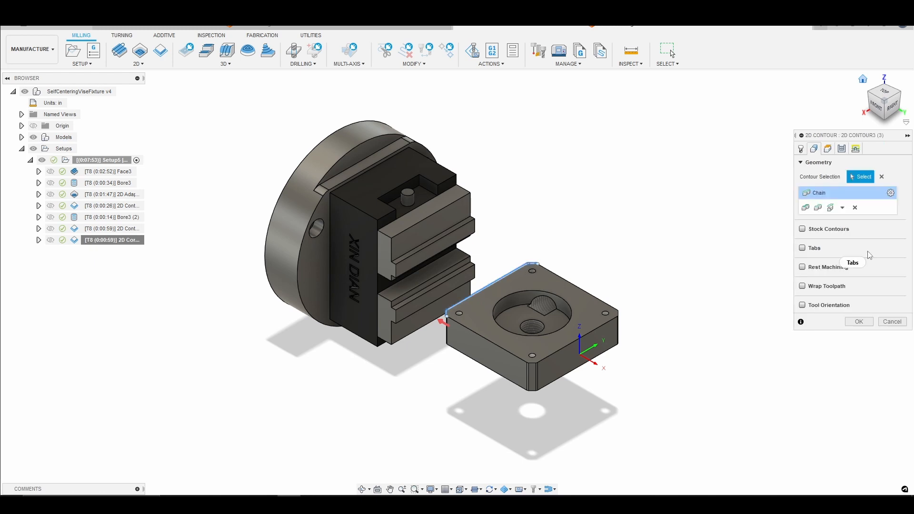
Set the contour's bottom height offset to -0.1 in from the selected contours
click(827, 148)
scroll(705, 269, up, 4)
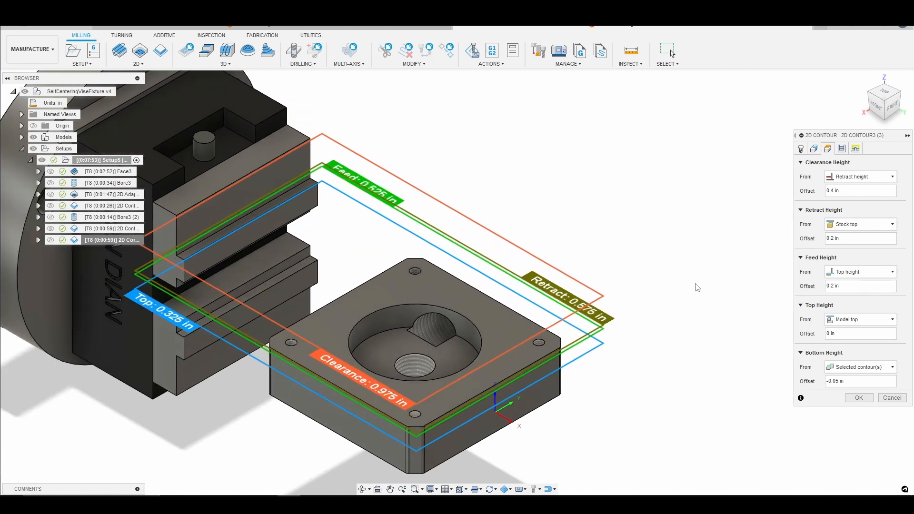
scroll(771, 310, down, 2)
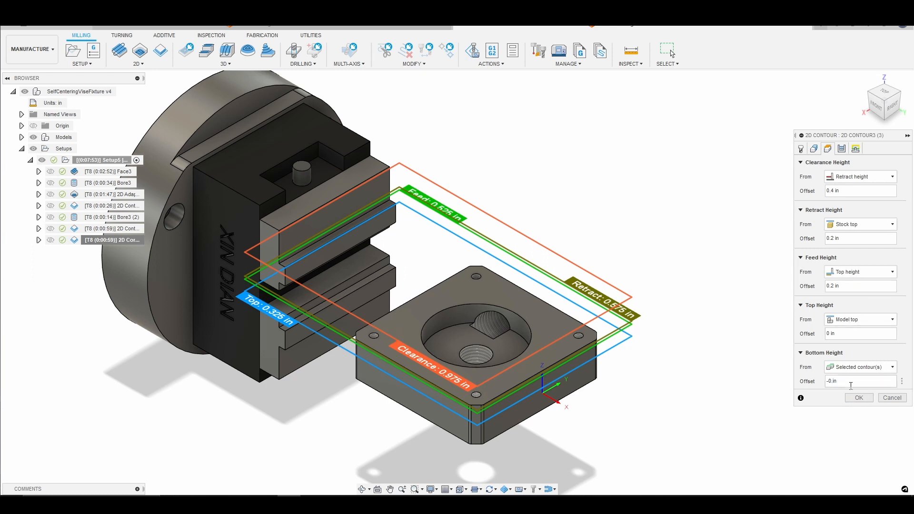
text(1)
Disable roughing passes, enable multiple depths with a 0.05 in maximum roughing stepdown, and generate the third 2D Contour
click(843, 150)
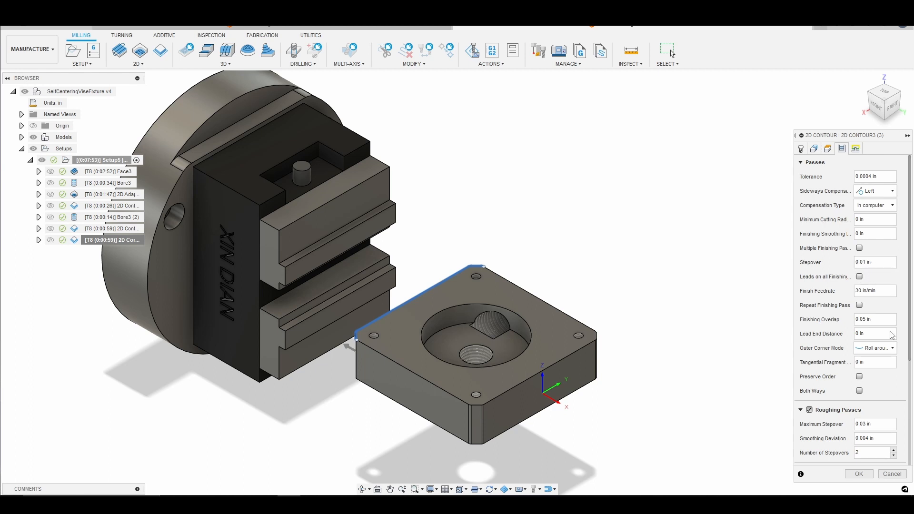
scroll(851, 335, down, 1)
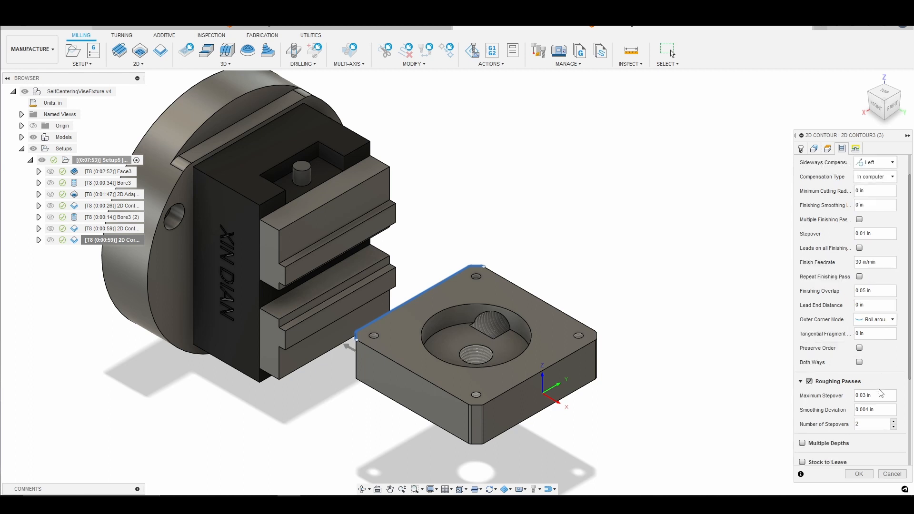
click(809, 381)
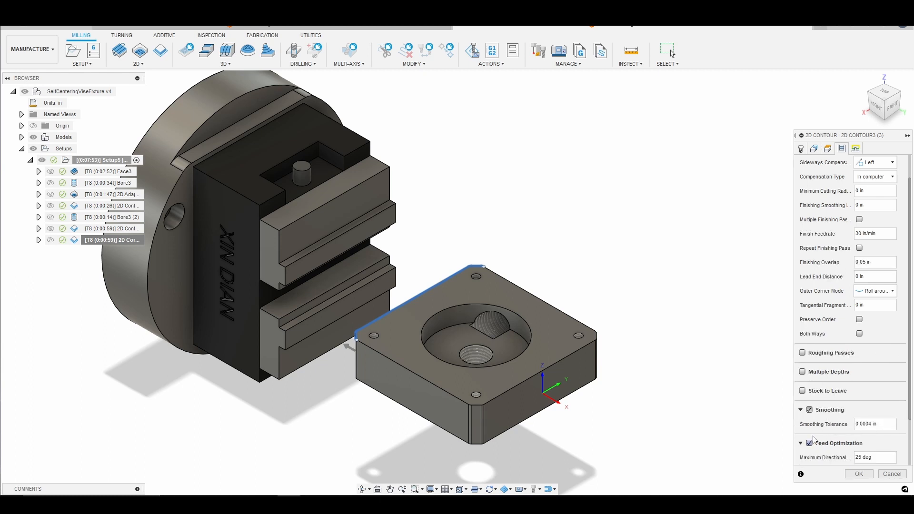
click(806, 374)
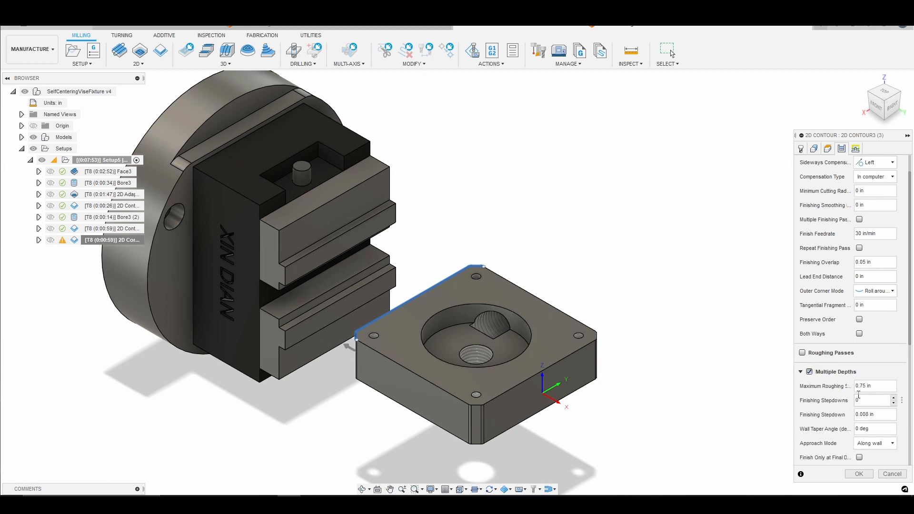
scroll(851, 391, down, 1)
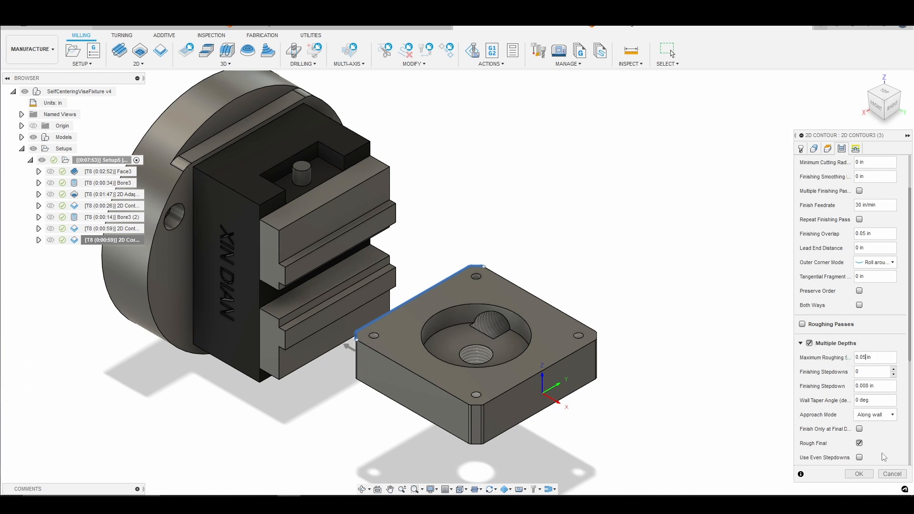
scroll(883, 459, down, 1)
scroll(884, 459, down, 2)
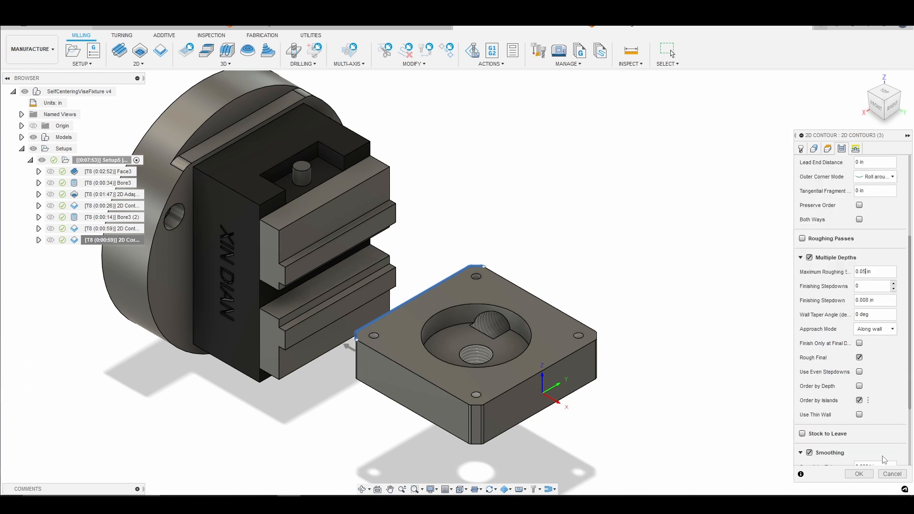
scroll(884, 459, down, 2)
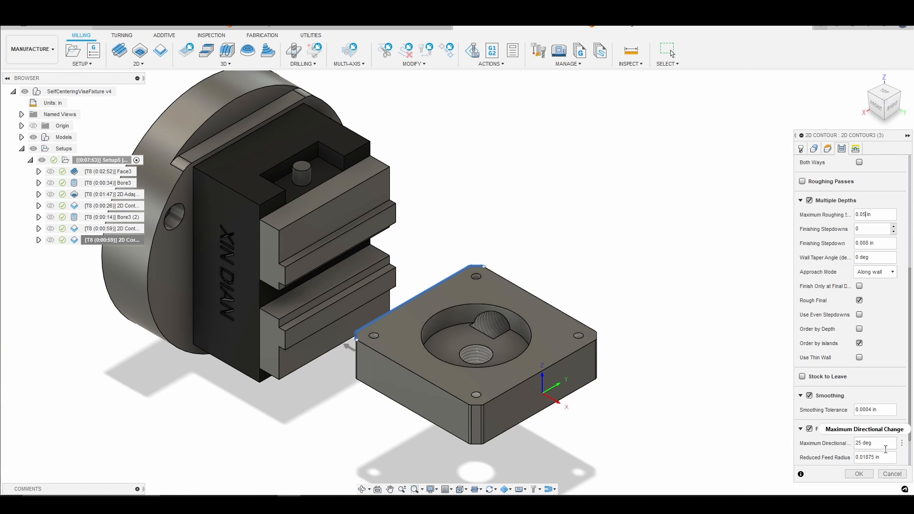
scroll(883, 350, up, 1)
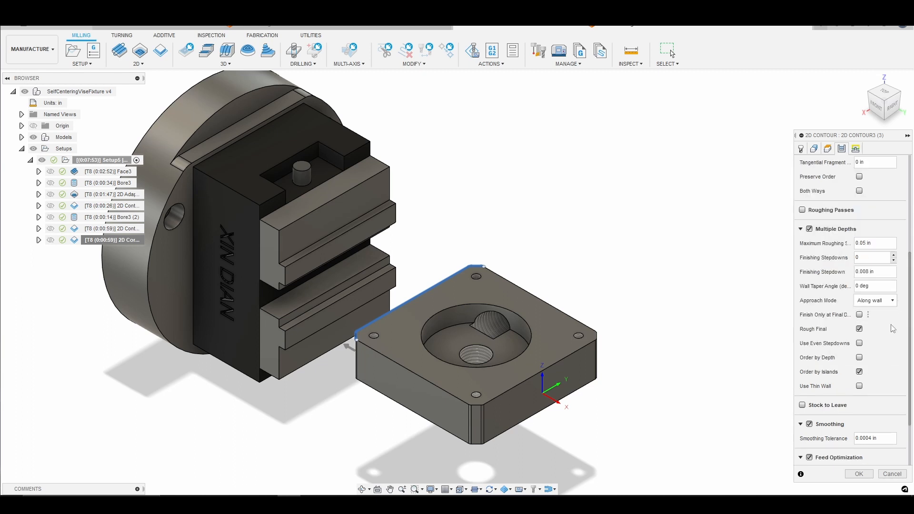
scroll(895, 367, up, 3)
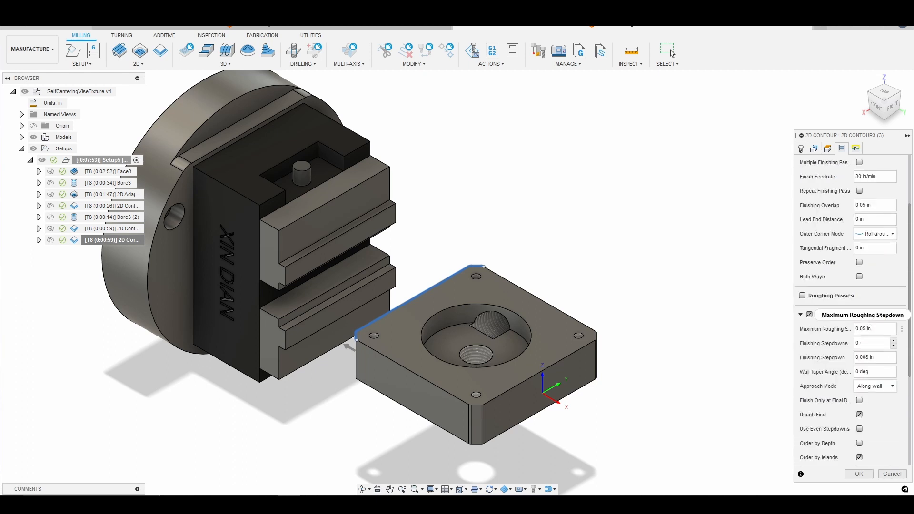
click(856, 150)
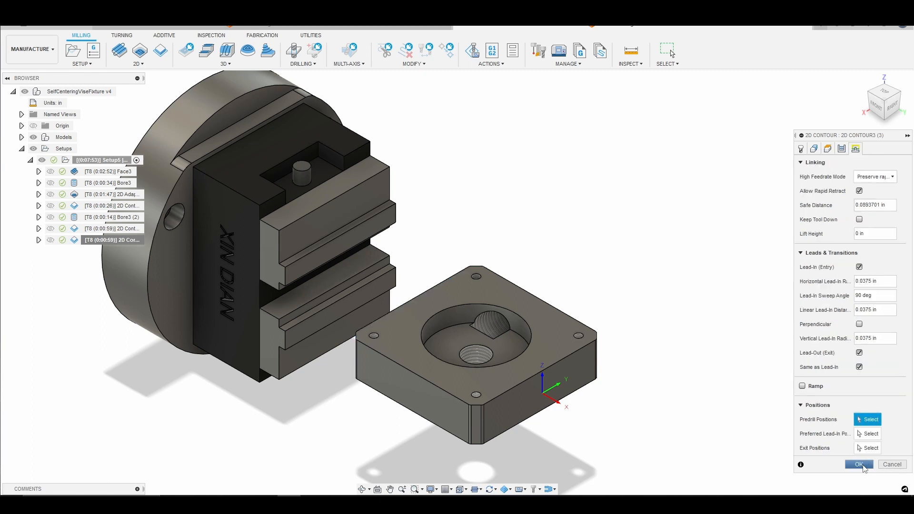
click(860, 465)
Simulate the third 2D Contour and examine how the tool enters the raised stock beside the plate's near corner
scroll(349, 336, up, 2)
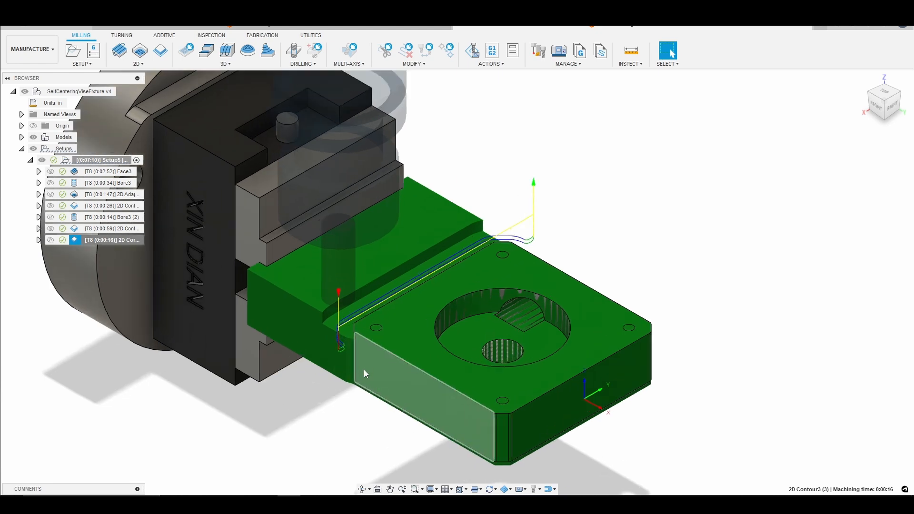
scroll(350, 346, up, 2)
scroll(247, 315, down, 1)
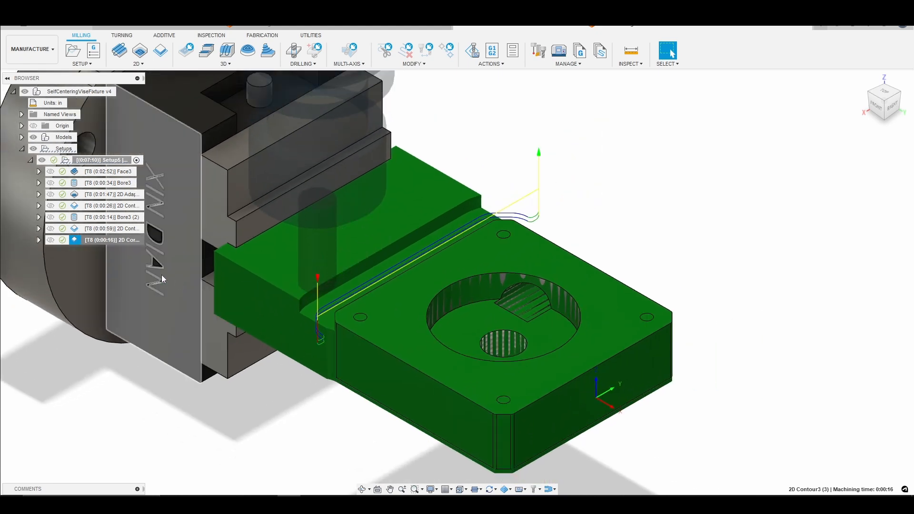
right_click(133, 241)
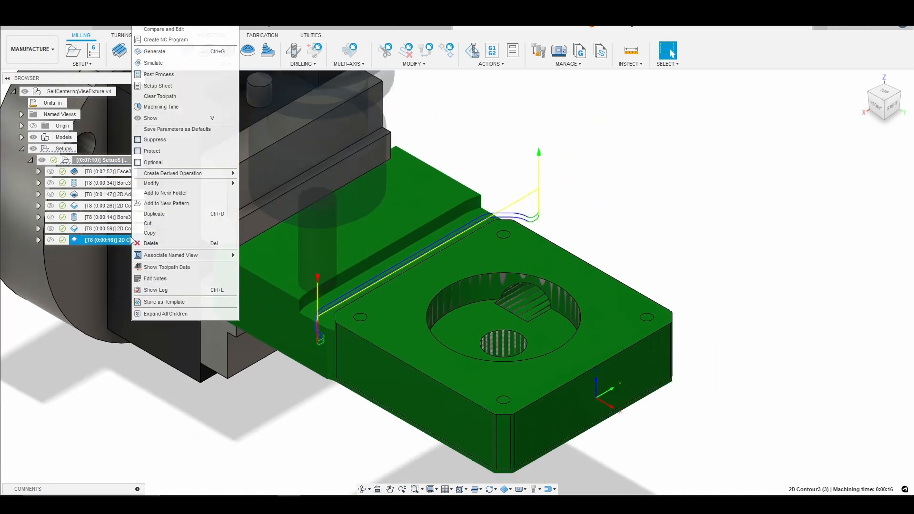
click(157, 63)
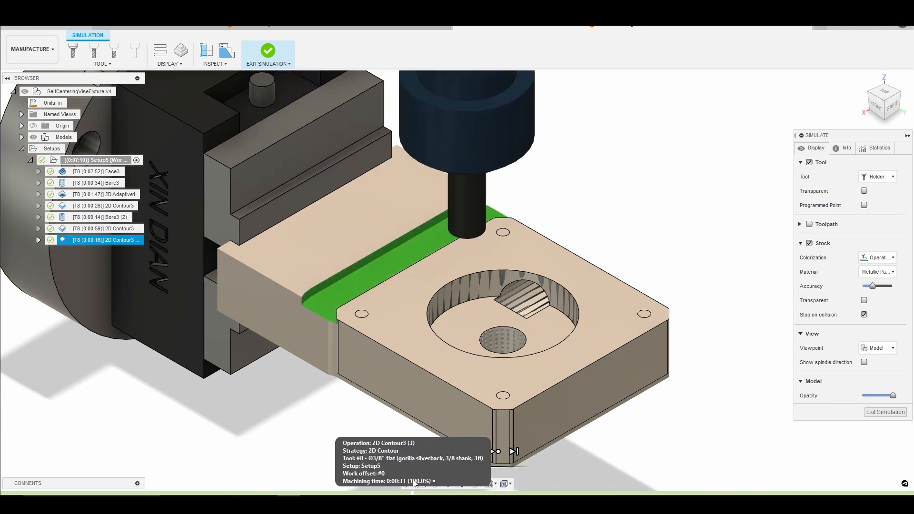
mouse_move(422, 484)
mouse_down()
mouse_move(643, 488)
mouse_move(399, 473)
mouse_move(15, 477)
mouse_up()
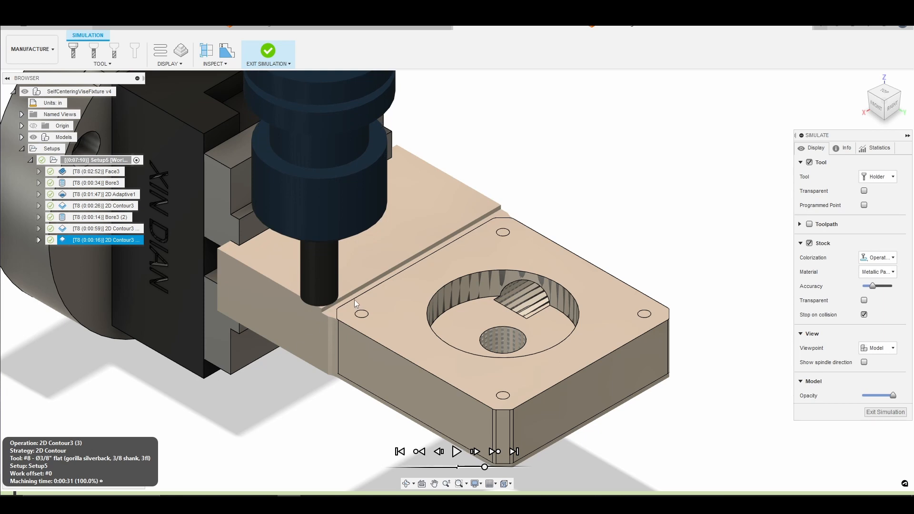
scroll(336, 300, up, 3)
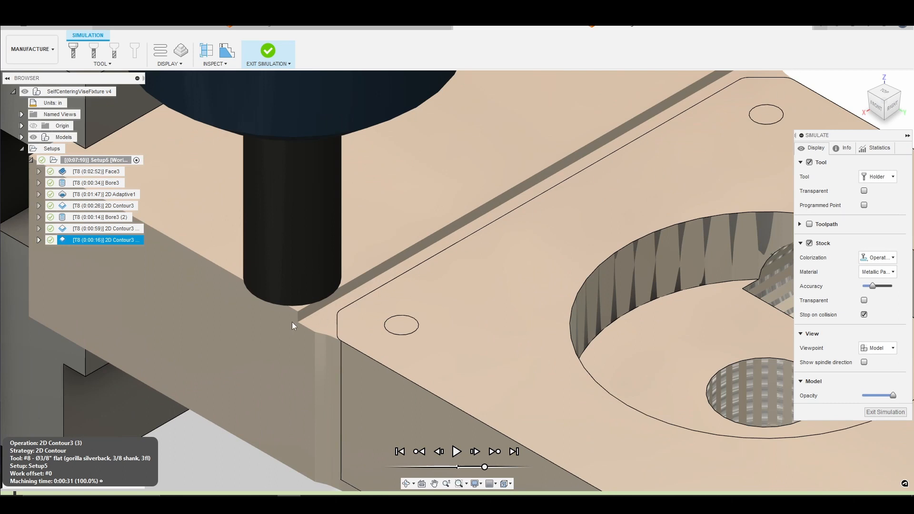
scroll(301, 315, down, 3)
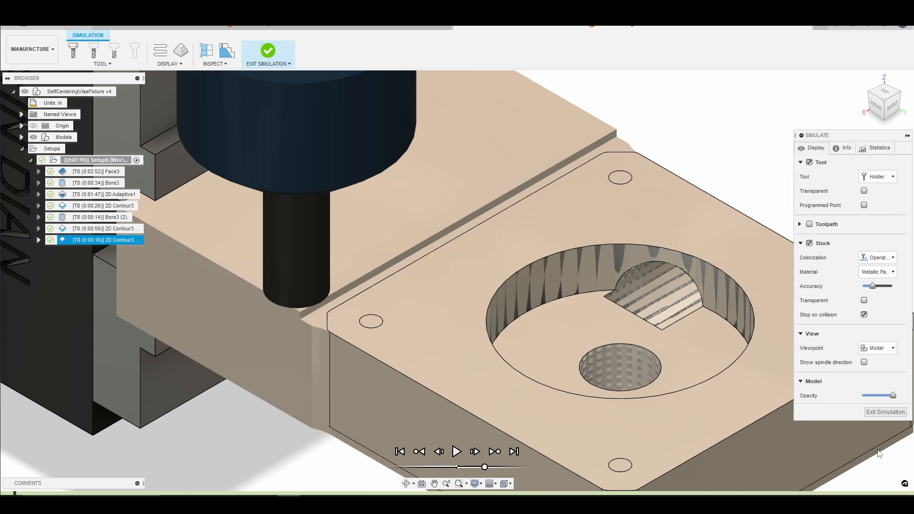
click(881, 412)
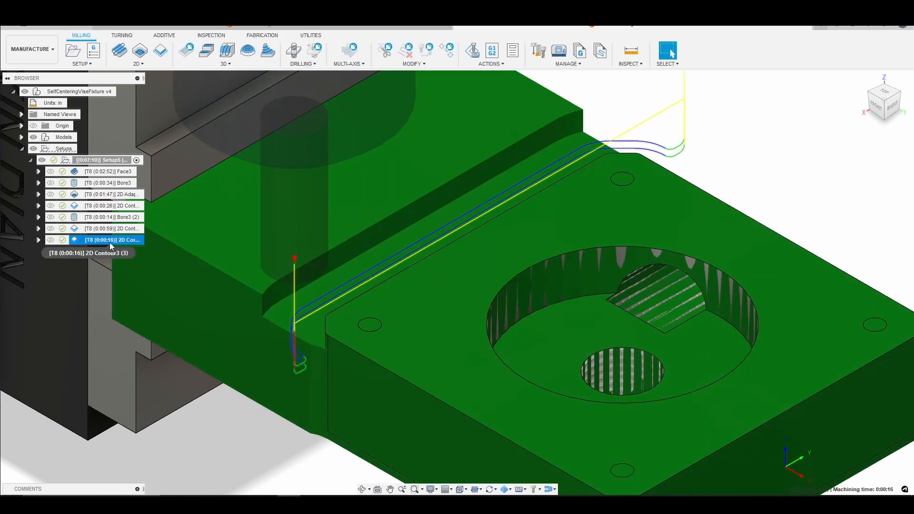
Edit the third 2D Contour so its top height is measured from Stock top, and regenerate the toolpath
right_click(109, 242)
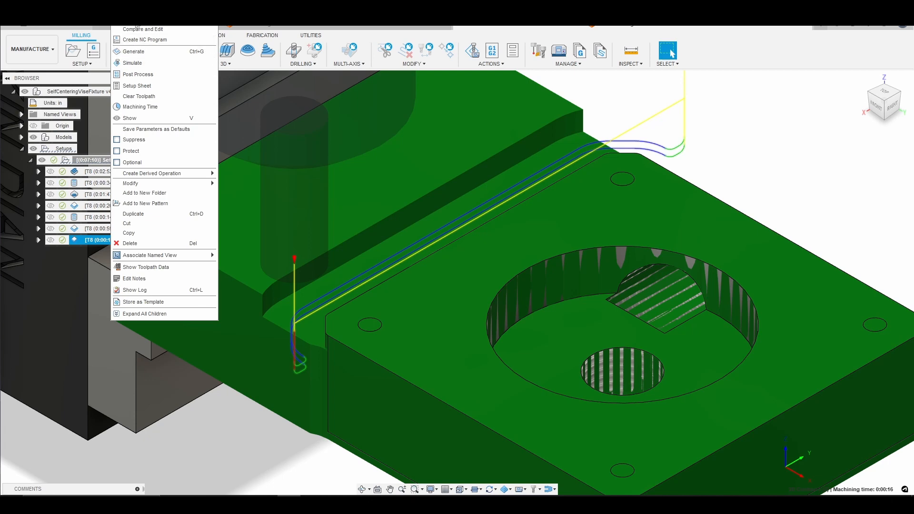
click(131, 19)
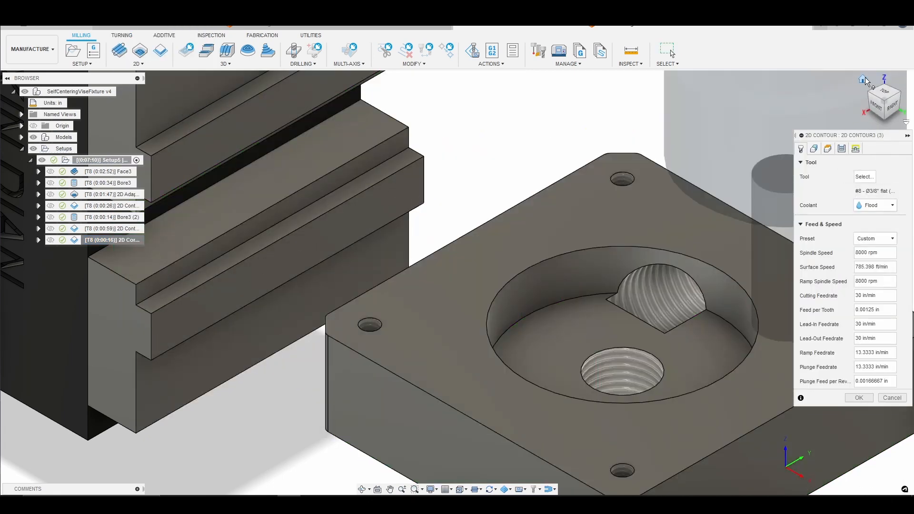
click(866, 81)
click(828, 149)
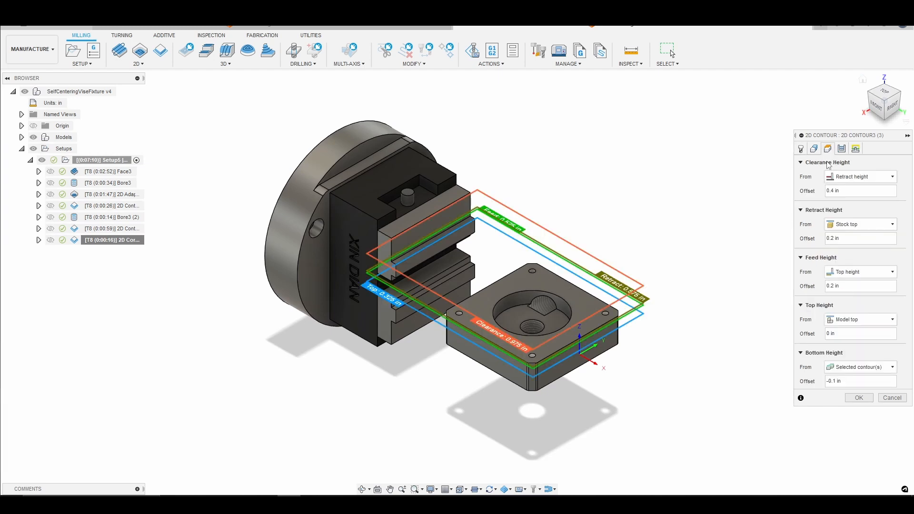
click(872, 321)
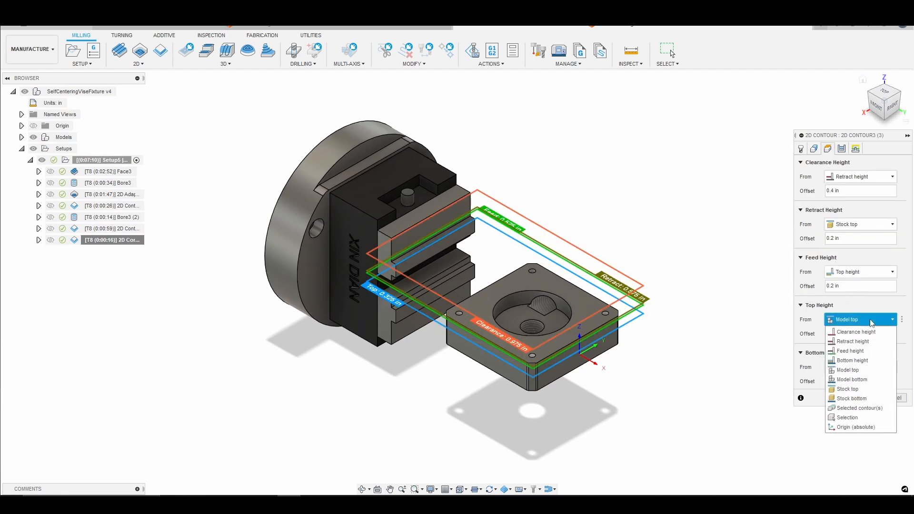
click(872, 389)
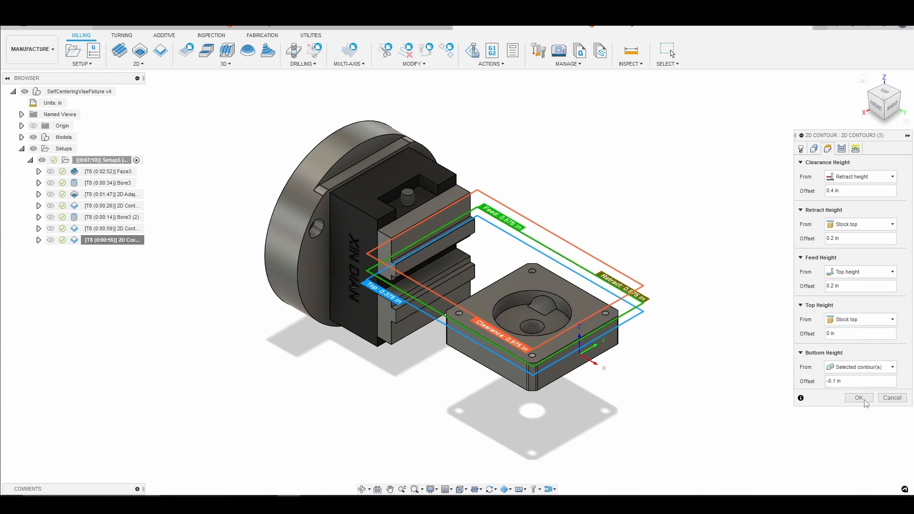
click(859, 398)
Simulate the regenerated third 2D Contour through to the end of its cut along the vise-facing side
scroll(528, 330, up, 3)
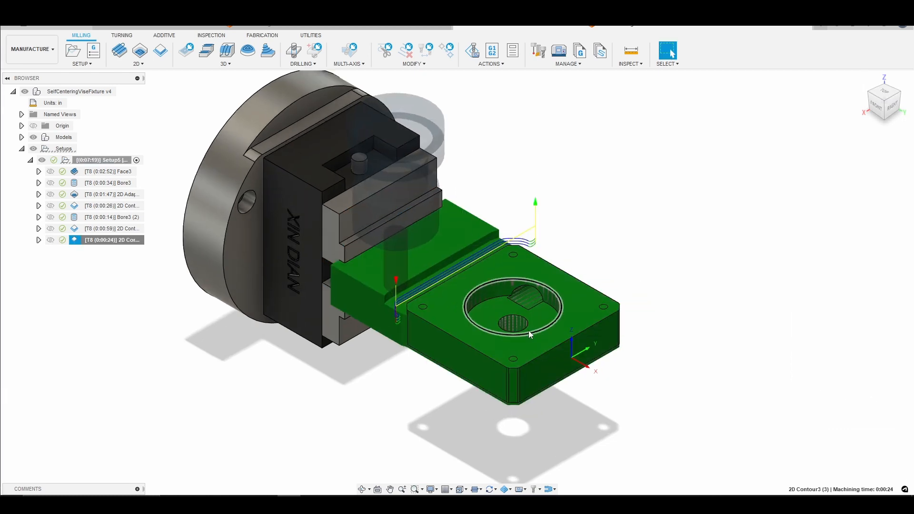
scroll(476, 380, up, 3)
scroll(257, 476, up, 4)
scroll(257, 471, down, 2)
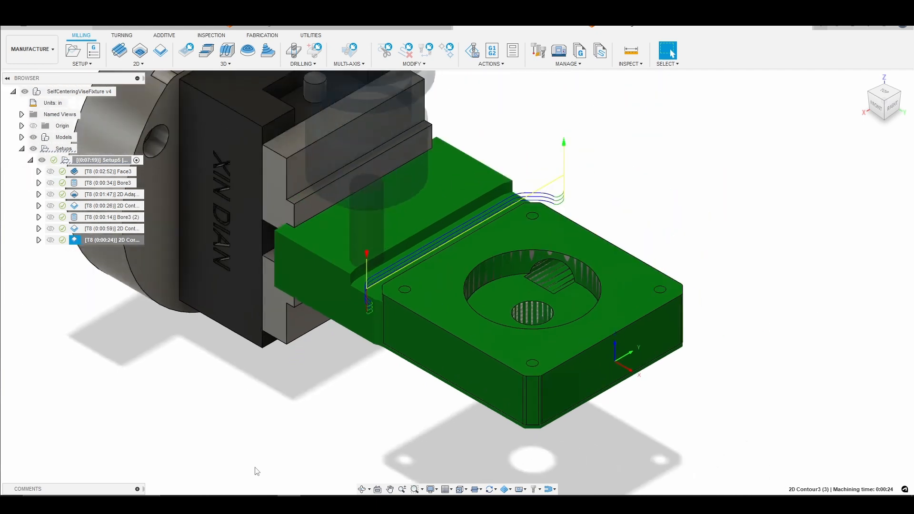
right_click(117, 240)
click(142, 62)
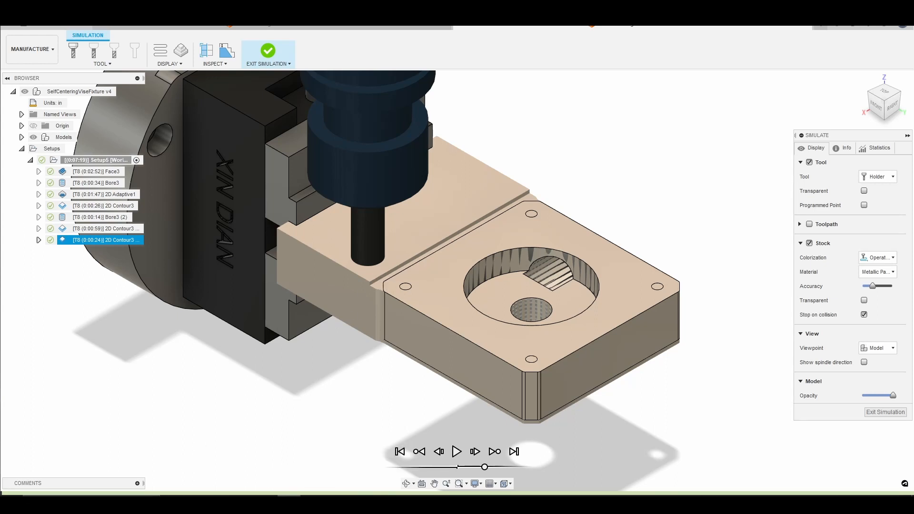
scroll(329, 341, up, 2)
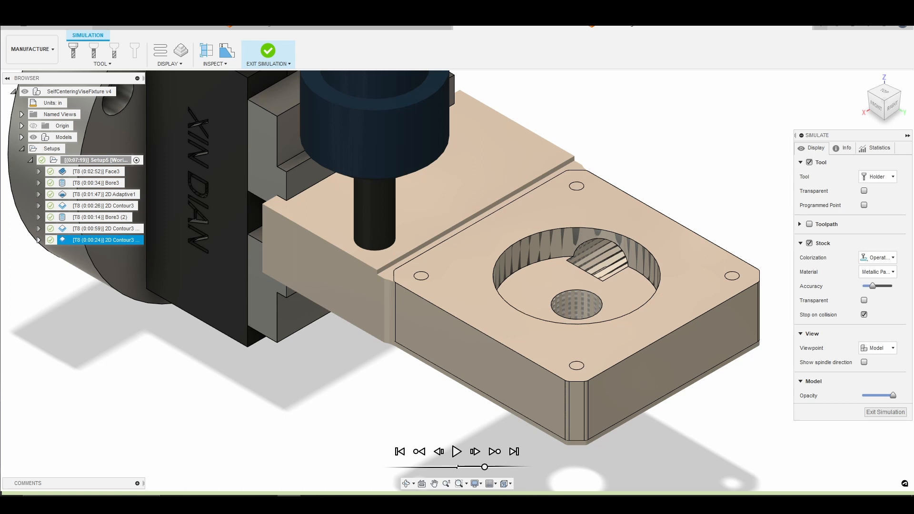
mouse_move(3, 494)
mouse_down()
mouse_move(76, 494)
mouse_move(149, 461)
mouse_move(199, 457)
mouse_move(393, 458)
mouse_move(518, 443)
mouse_move(901, 451)
mouse_up()
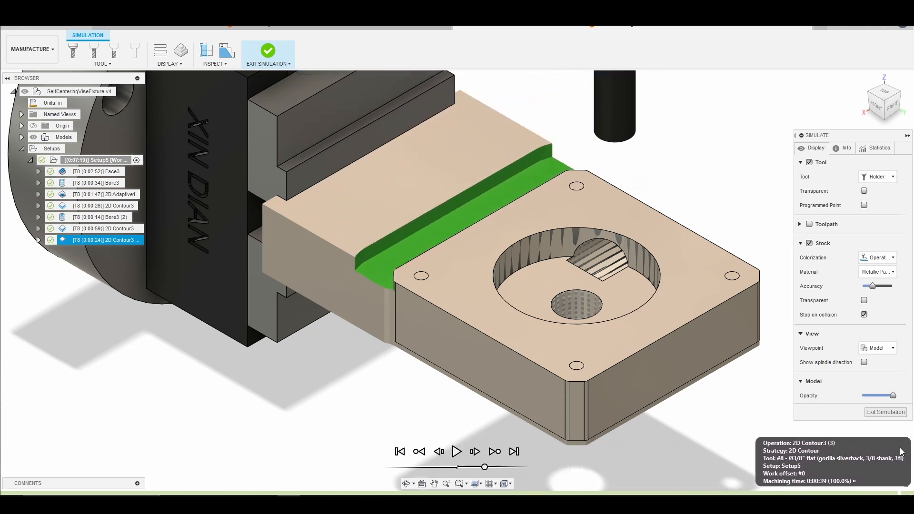
Inspect the depth of the simulated slot from the front, then leave the simulation and restore the home view
click(878, 110)
scroll(491, 197, up, 4)
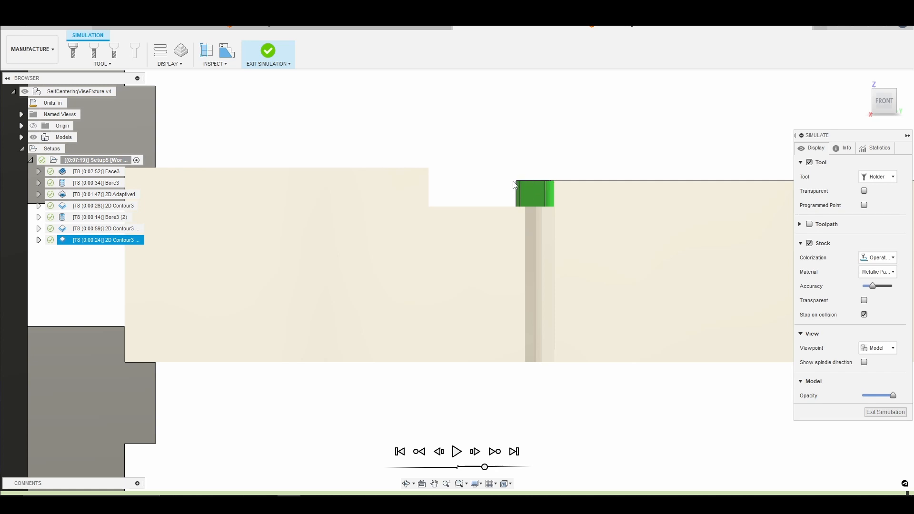
scroll(540, 335, down, 5)
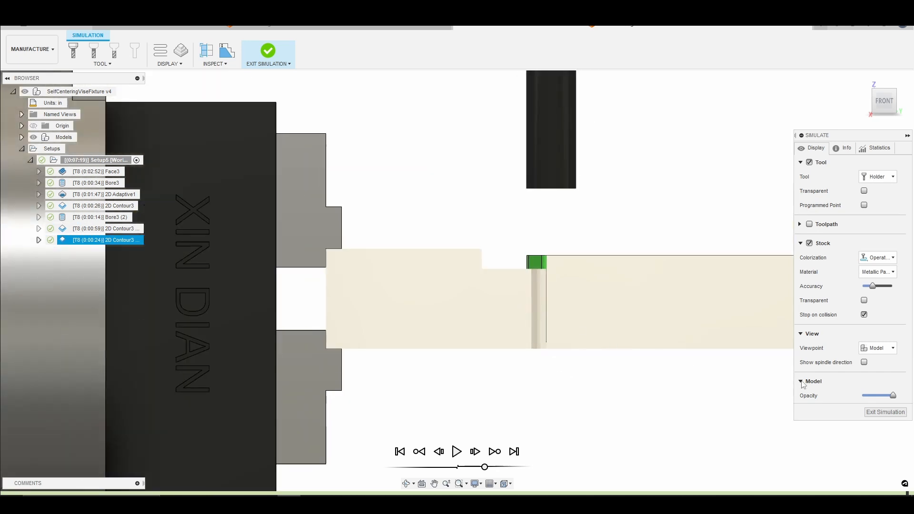
click(878, 413)
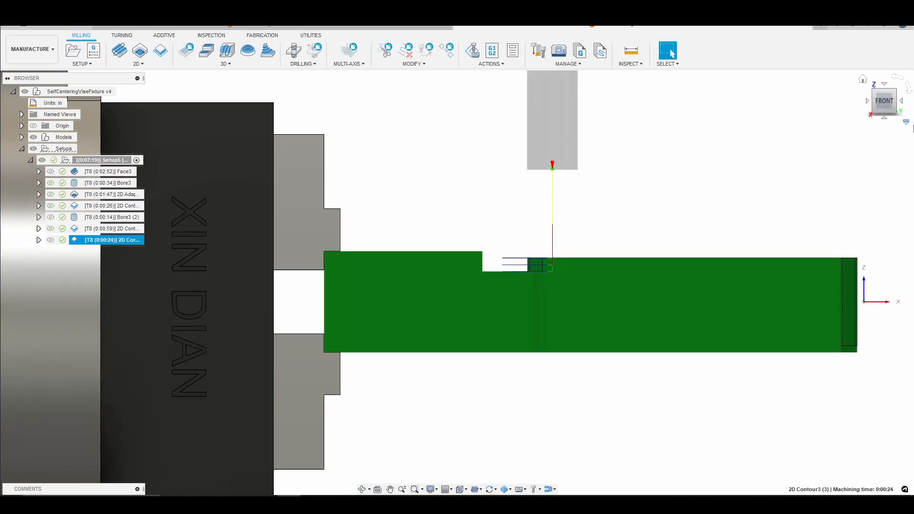
click(863, 79)
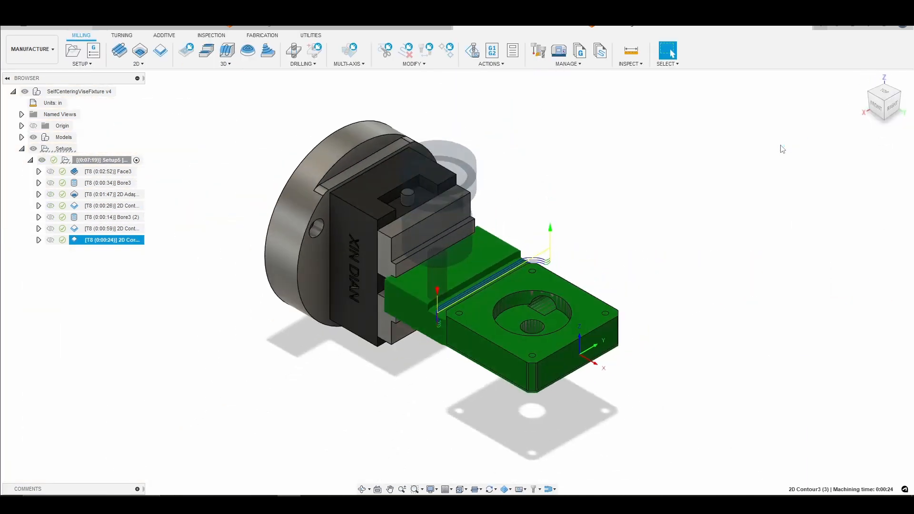